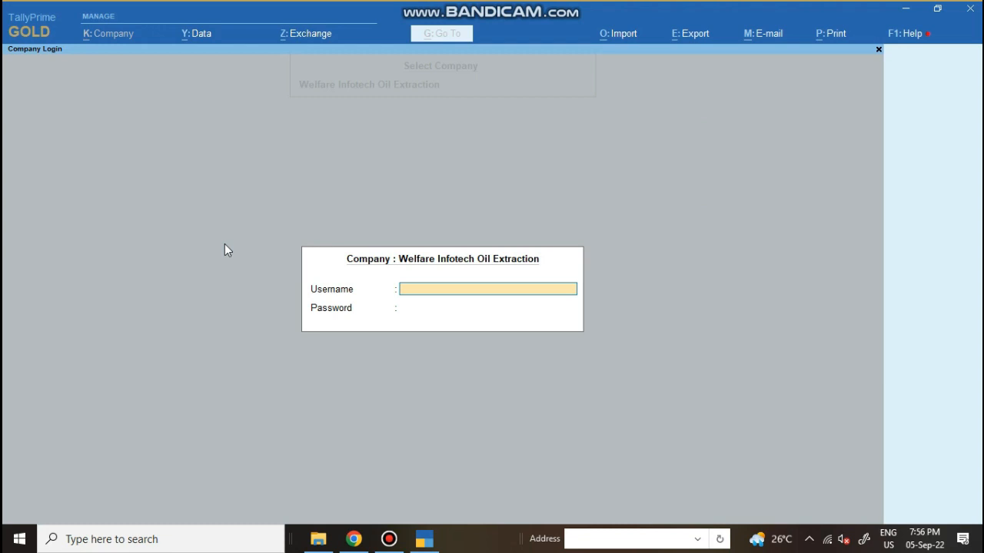
Enter the username and log in to load the Welfare Infotech Oil Extraction company
{"action": "type", "text": "1"}
{"action": "key", "text": "Return"}
{"action": "key", "text": "Return"}
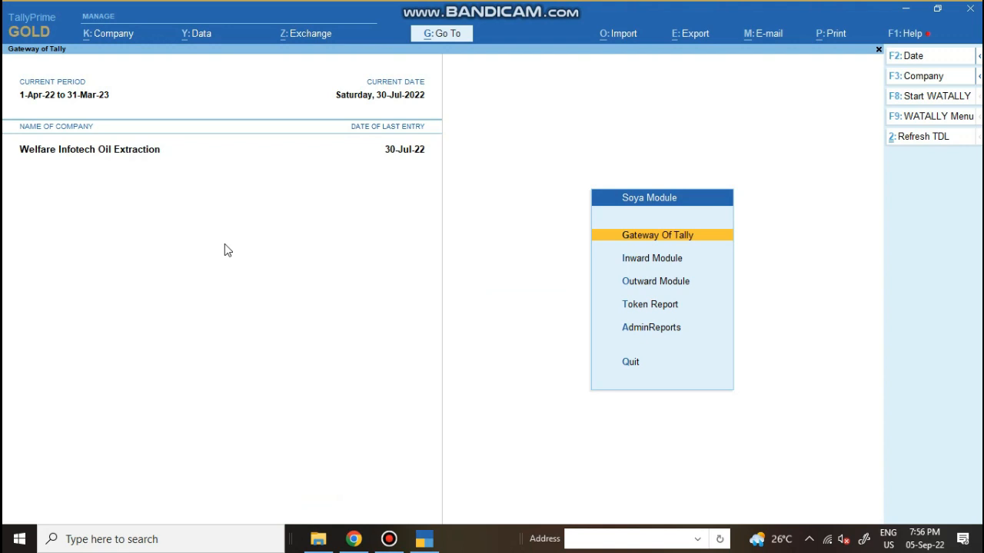
Browse Outward Module, Token Report and AdminReports in the Soya Module menu, then enter Inward Module
{"action": "key", "text": "Down"}
{"action": "key", "text": "Down"}
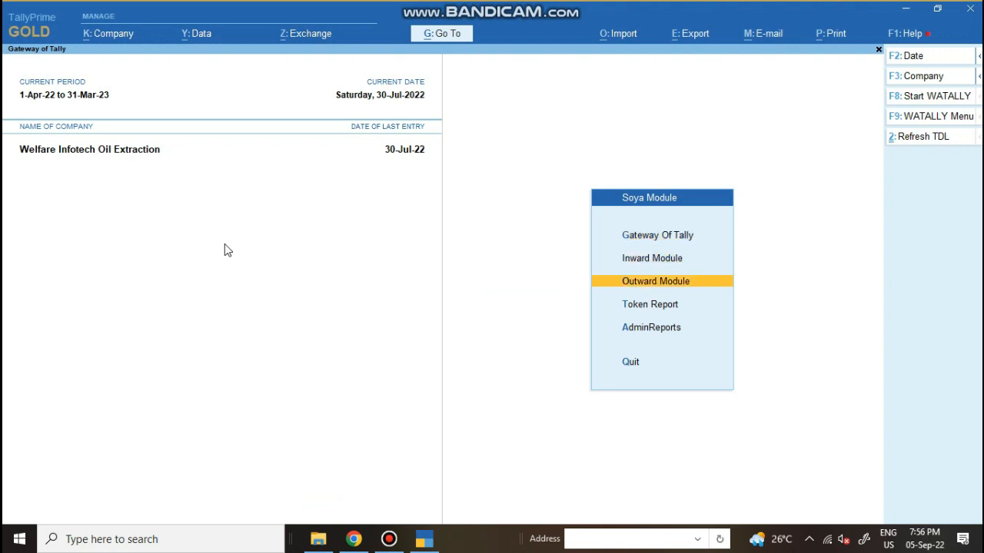
{"action": "key", "text": "Down"}
{"action": "key", "text": "Down"}
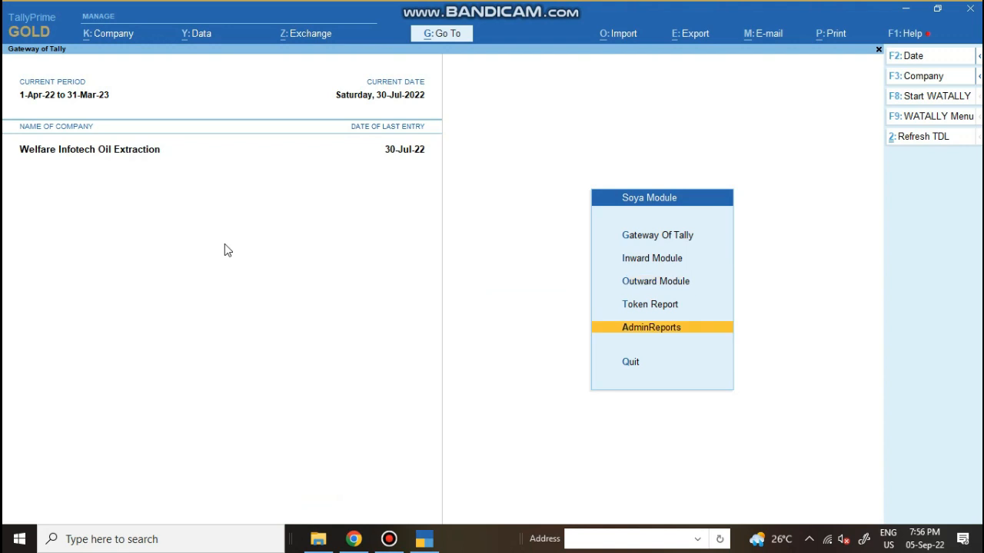
{"action": "key", "text": "Up"}
{"action": "key", "text": "Up"}
{"action": "key", "text": "Up"}
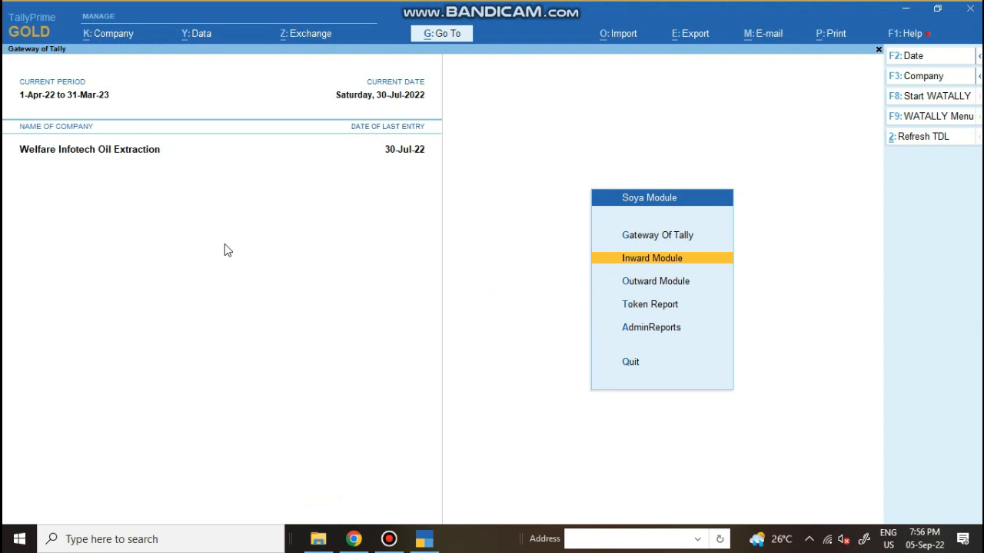
{"action": "key", "text": "Down"}
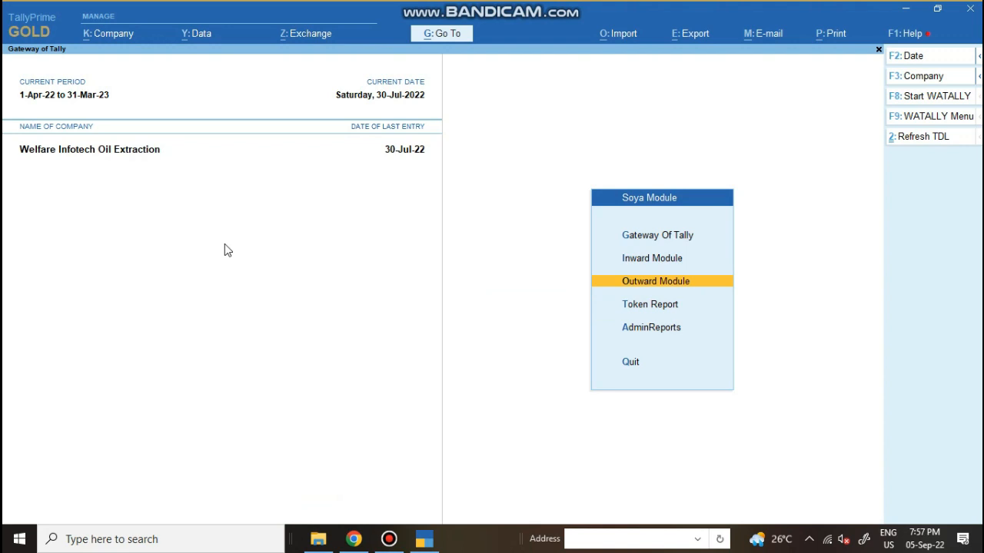
{"action": "key", "text": "Down"}
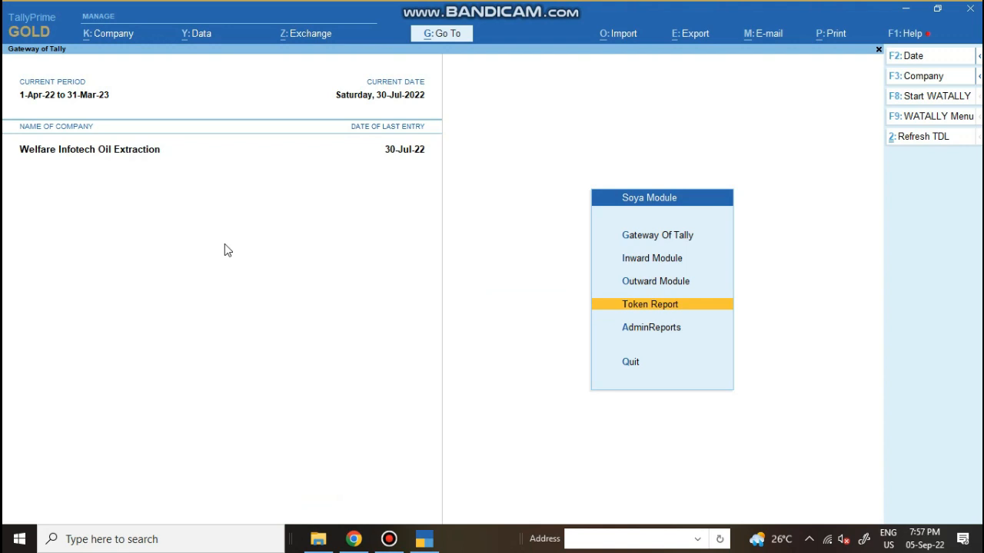
{"action": "key", "text": "Down"}
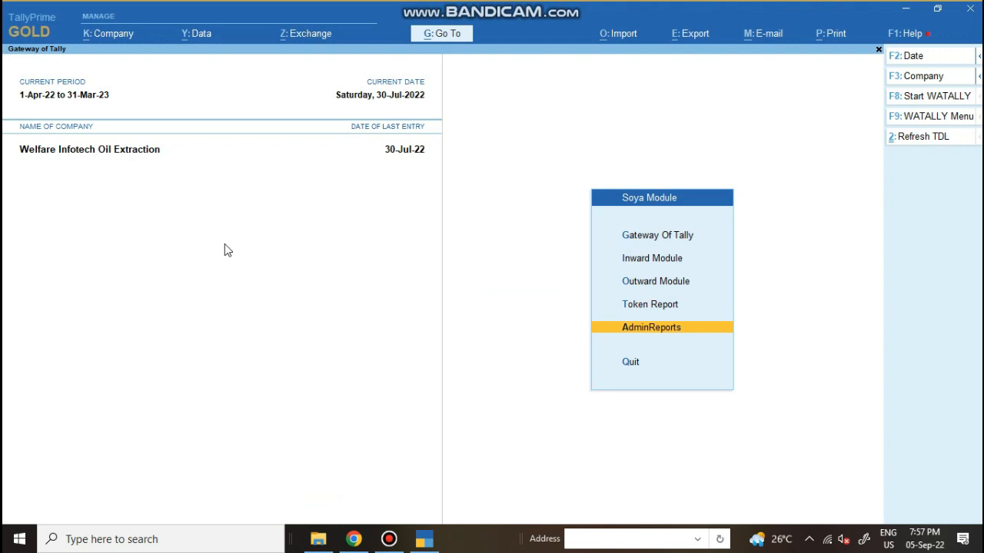
{"action": "key", "text": "Up"}
{"action": "key", "text": "Up"}
{"action": "key", "text": "Up"}
{"action": "key", "text": "Up"}
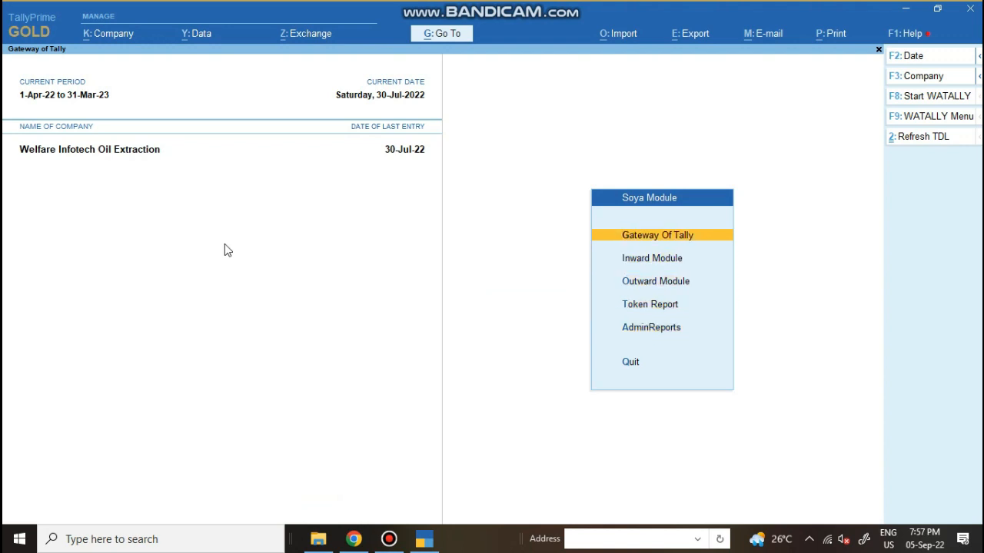
{"action": "key", "text": "Down"}
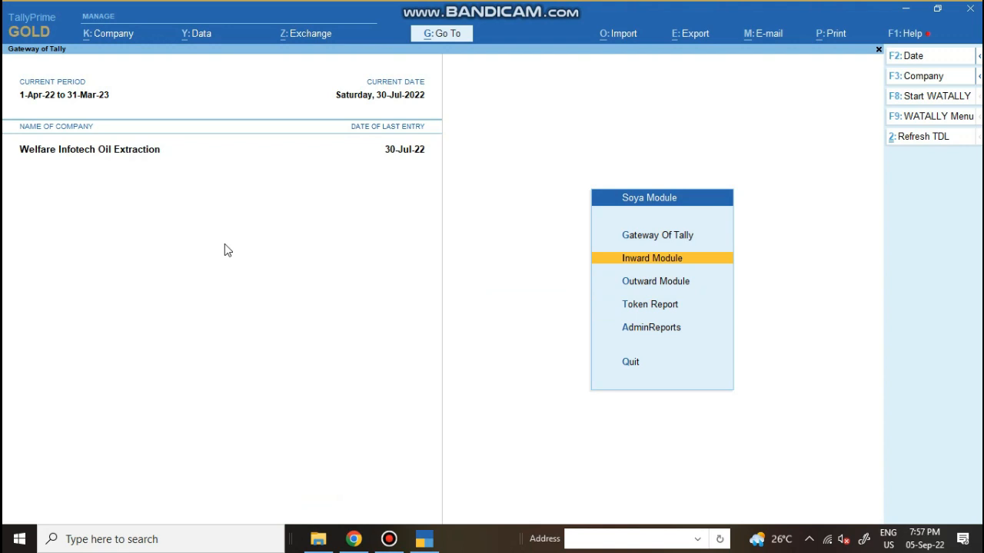
{"action": "key", "text": "Return"}
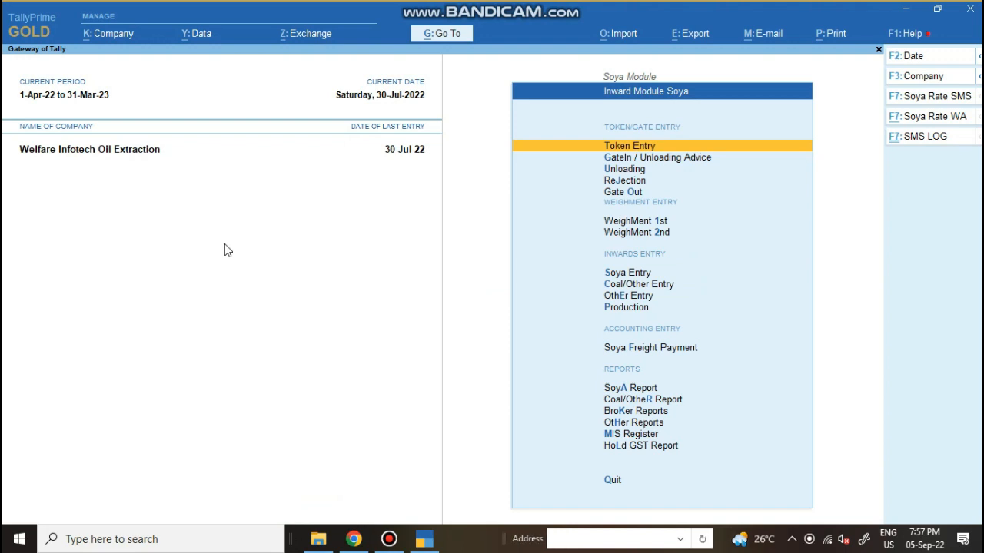
Look over Coal/Other Entry and OthEr Entry, then enter the Soya Entry submenu
{"action": "key", "text": "Down"}
{"action": "key", "text": "Down"}
{"action": "key", "text": "Down"}
{"action": "key", "text": "Down"}
{"action": "key", "text": "Down"}
{"action": "key", "text": "Down"}
{"action": "key", "text": "Down"}
{"action": "key", "text": "Down"}
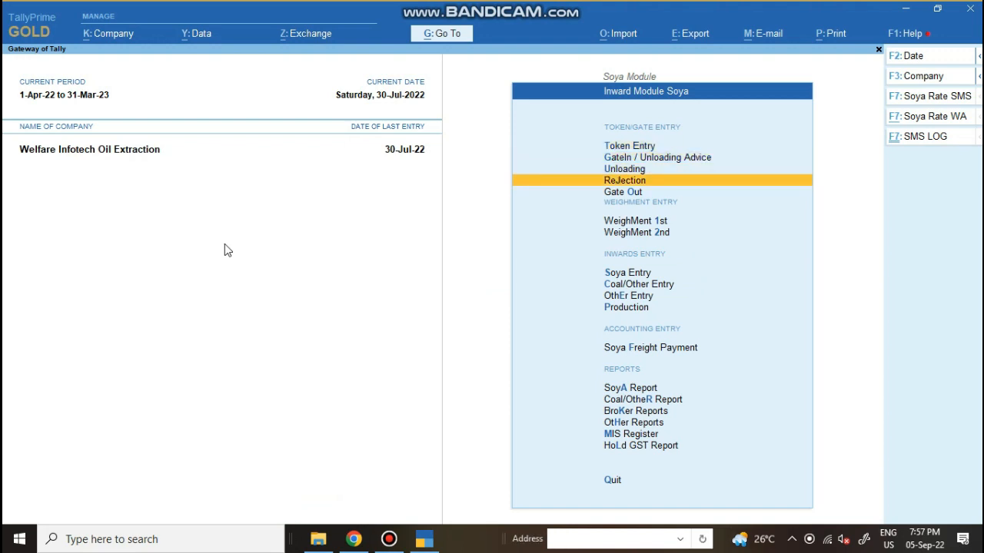
{"action": "key", "text": "Up"}
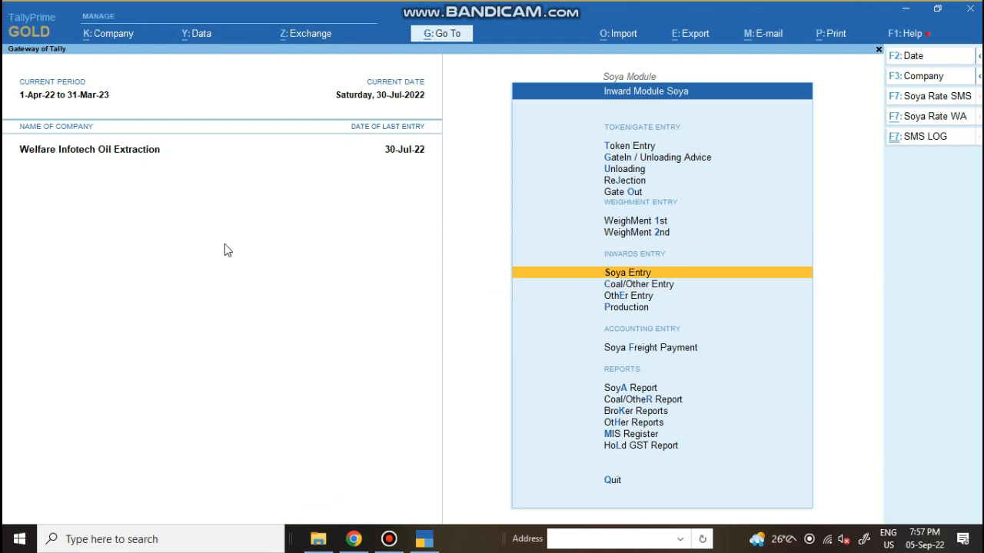
{"action": "key", "text": "Down"}
{"action": "key", "text": "Down"}
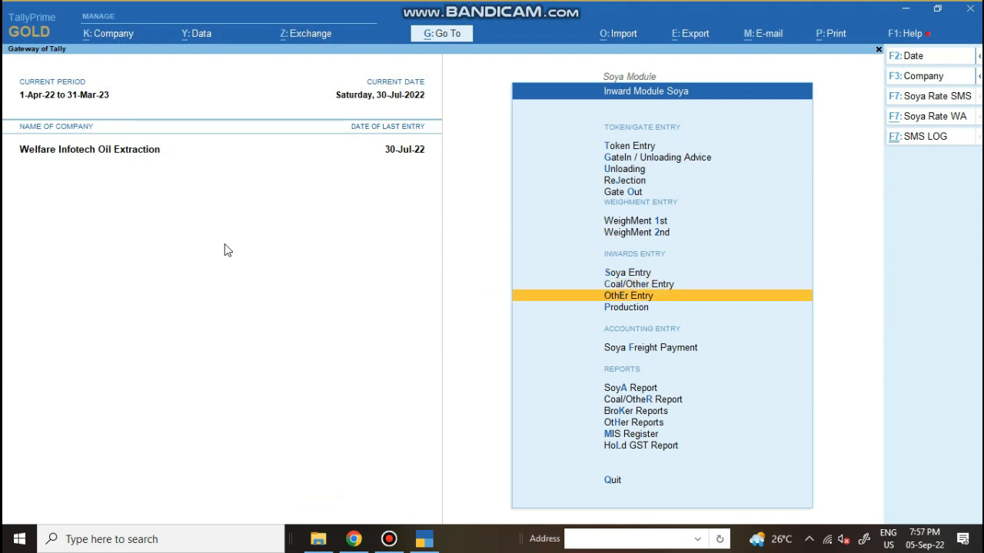
{"action": "key", "text": "Up"}
{"action": "key", "text": "Up"}
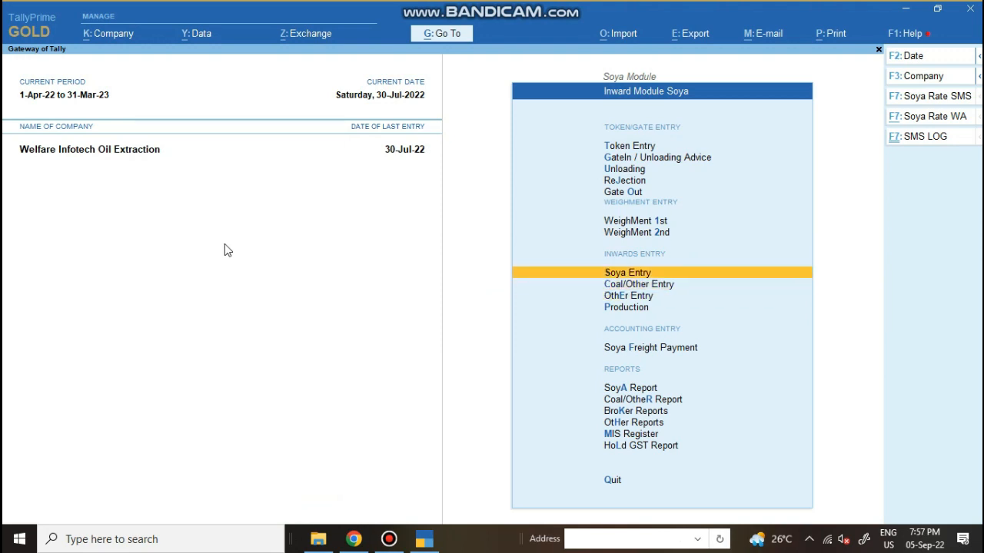
{"action": "key", "text": "Down"}
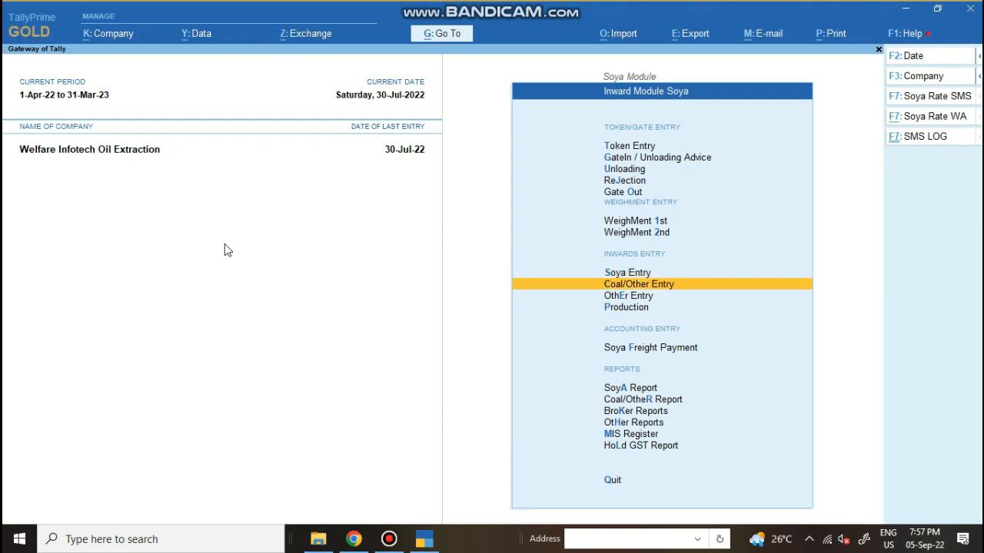
{"action": "key", "text": "Down"}
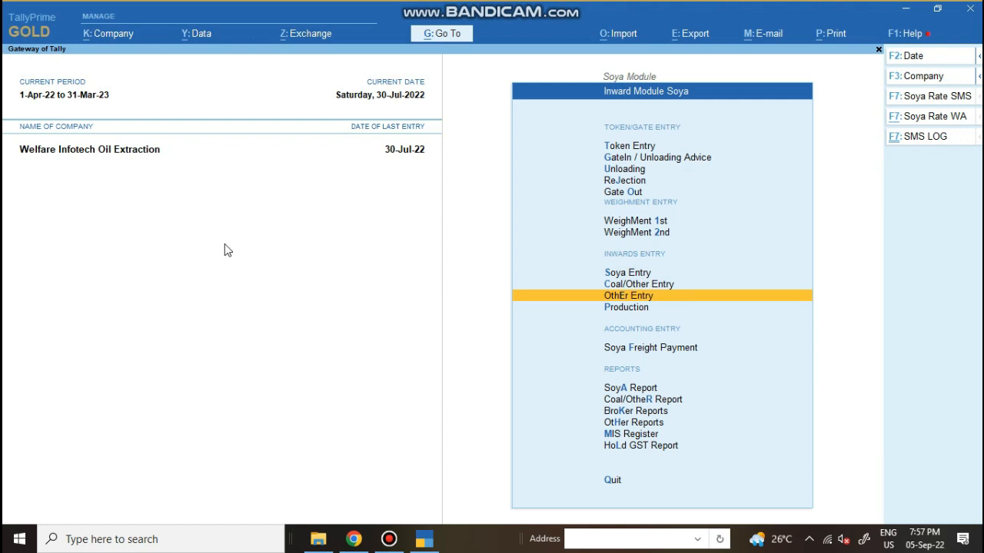
{"action": "key", "text": "Up"}
{"action": "key", "text": "Up"}
{"action": "key", "text": "Return"}
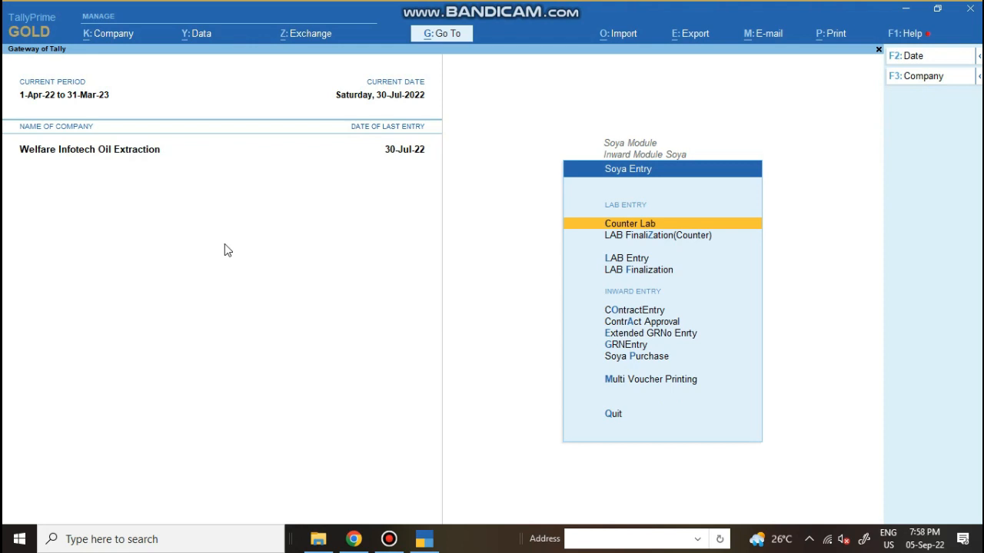
Browse COntractEntry and ContrAct Approval, then back out to Inward Module Soya at Unloading
{"action": "key", "text": "Down"}
{"action": "key", "text": "Down"}
{"action": "key", "text": "Down"}
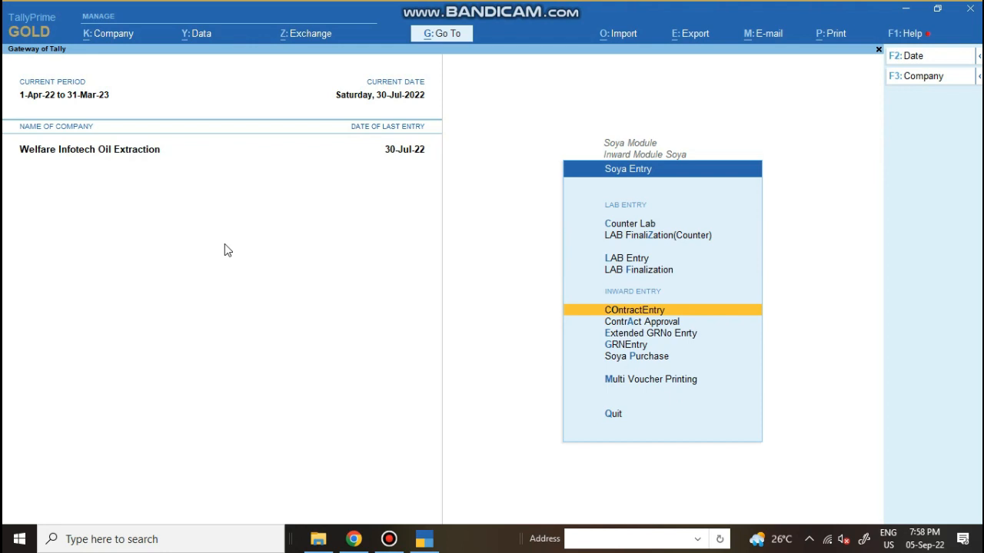
{"action": "key", "text": "Down"}
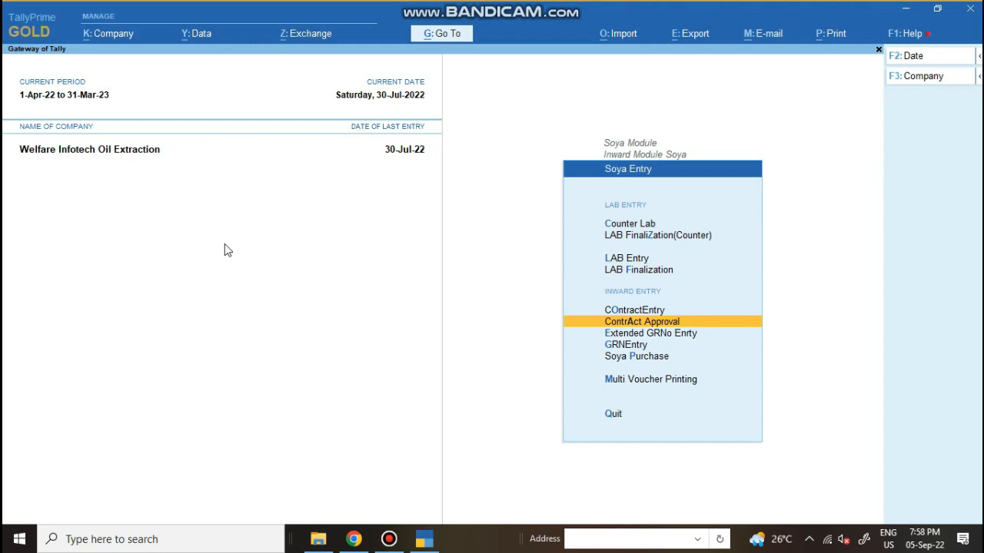
{"action": "key", "text": "Escape"}
{"action": "key", "text": "Up"}
{"action": "key", "text": "Up"}
{"action": "key", "text": "Up"}
{"action": "key", "text": "Up"}
{"action": "key", "text": "Up"}
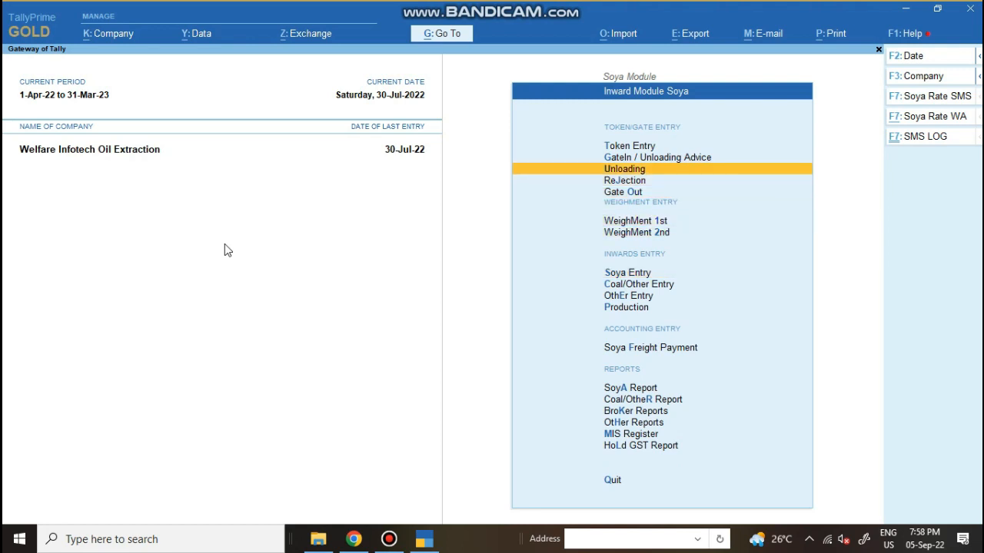
{"action": "key", "text": "Up"}
{"action": "key", "text": "Up"}
{"action": "key", "text": "Return"}
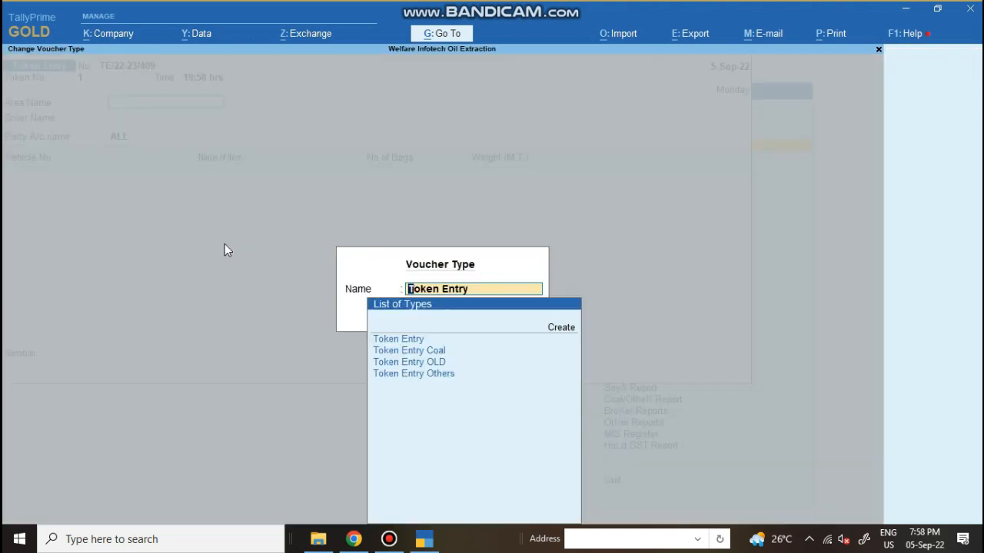
{"action": "key", "text": "Return"}
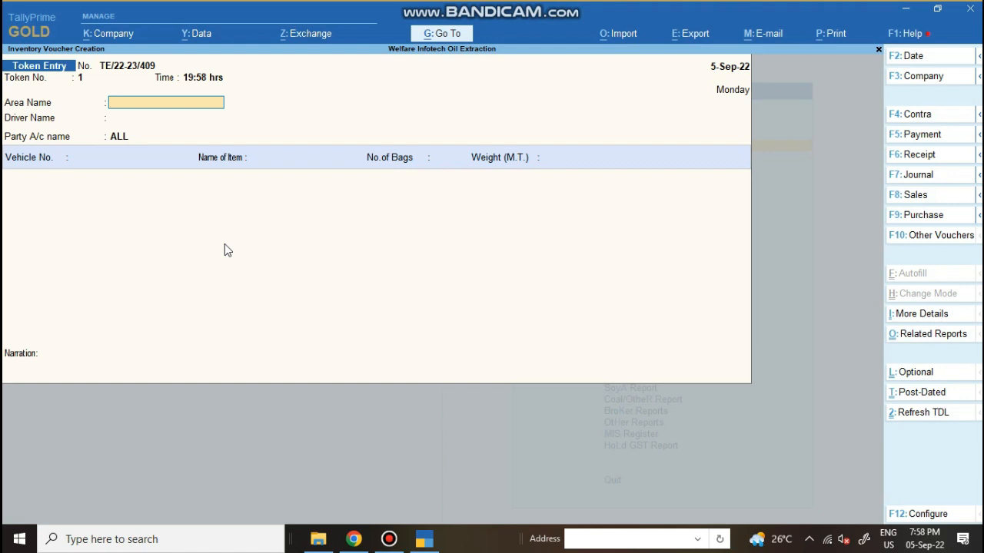
{"action": "key", "text": "Escape"}
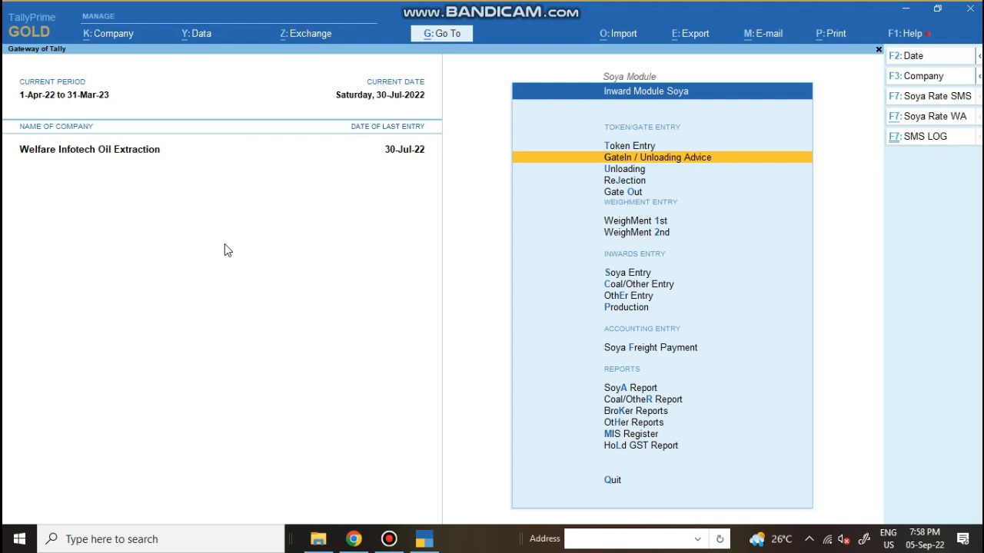
Jump into Soya Entry with the S key, glance at LAB FinaliZation(Counter), then back out
{"action": "key", "text": "Down"}
{"action": "key", "text": "Down"}
{"action": "key", "text": "Down"}
{"action": "key", "text": "Down"}
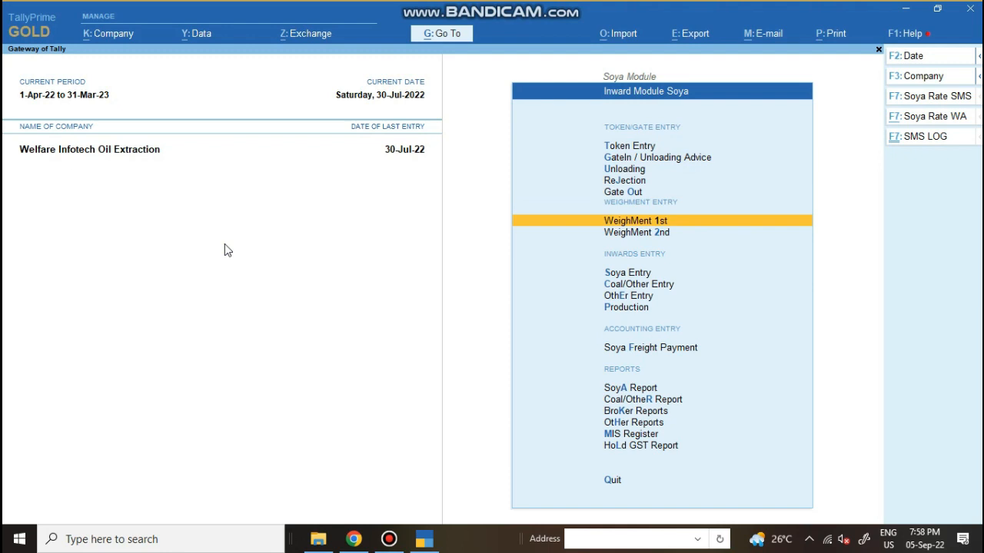
{"action": "key", "text": "s"}
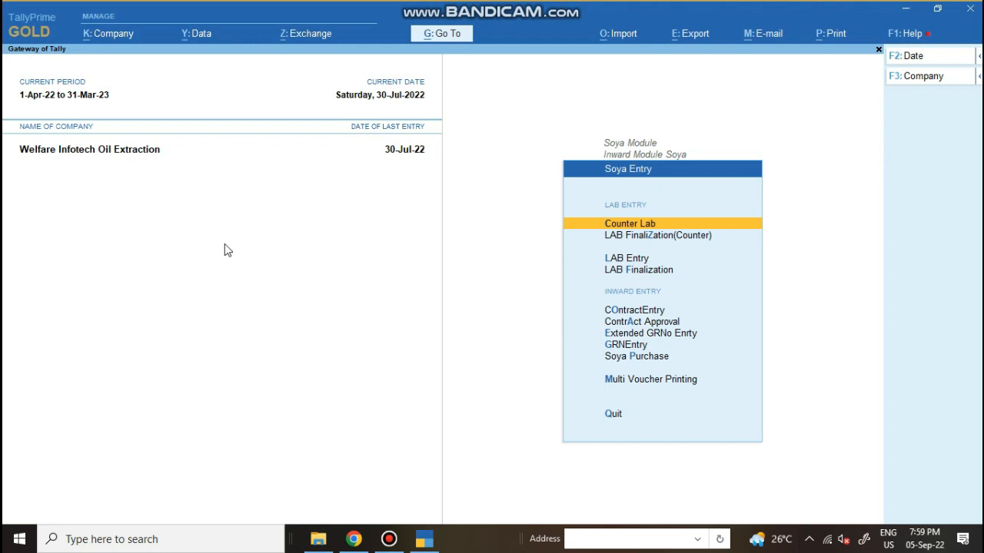
{"action": "key", "text": "Down"}
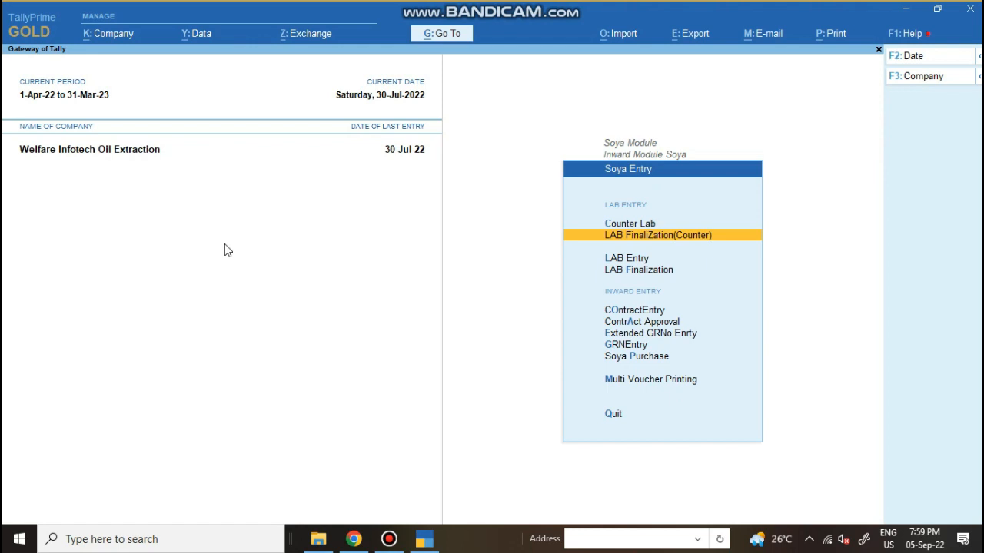
{"action": "key", "text": "Escape"}
Browse the Unloading and WeighMent items, then reopen Soya Entry
{"action": "key", "text": "Up"}
{"action": "key", "text": "Up"}
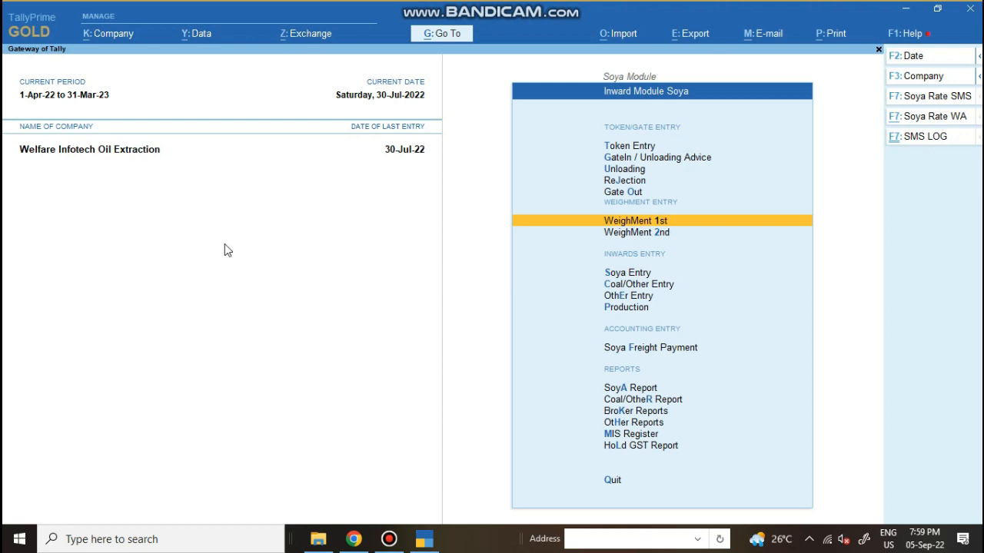
{"action": "key", "text": "Up"}
{"action": "key", "text": "Up"}
{"action": "key", "text": "Up"}
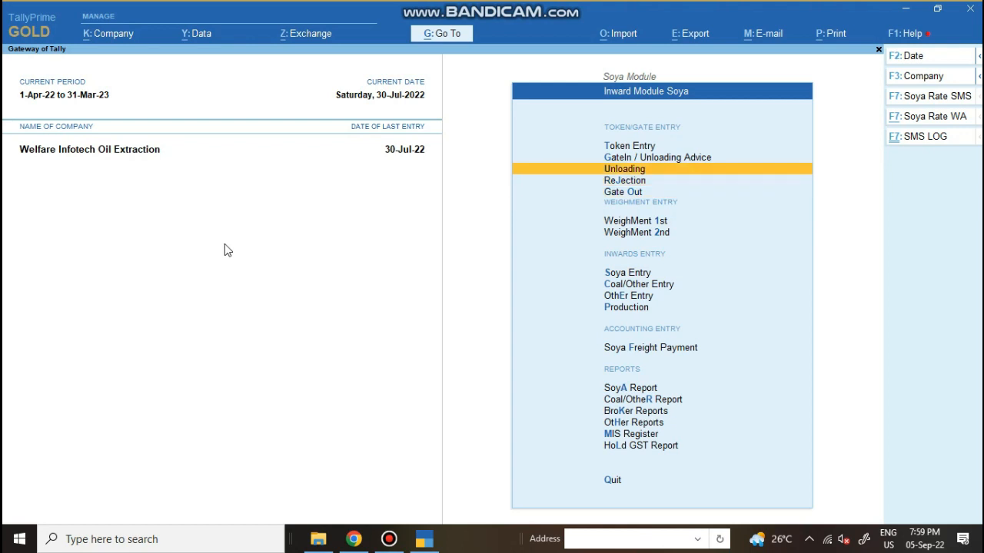
{"action": "key", "text": "Down"}
{"action": "key", "text": "Down"}
{"action": "key", "text": "Down"}
{"action": "key", "text": "Down"}
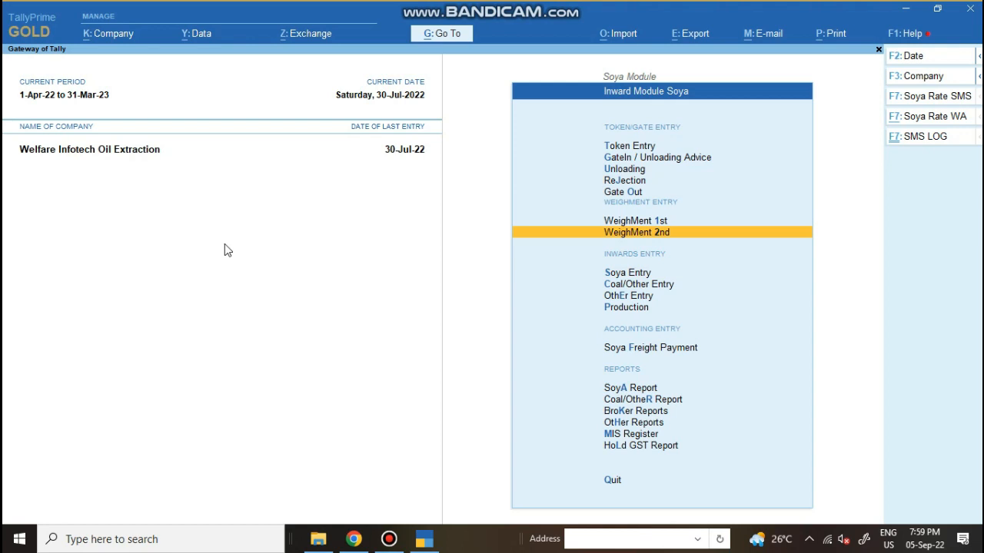
{"action": "key", "text": "Down"}
{"action": "key", "text": "Return"}
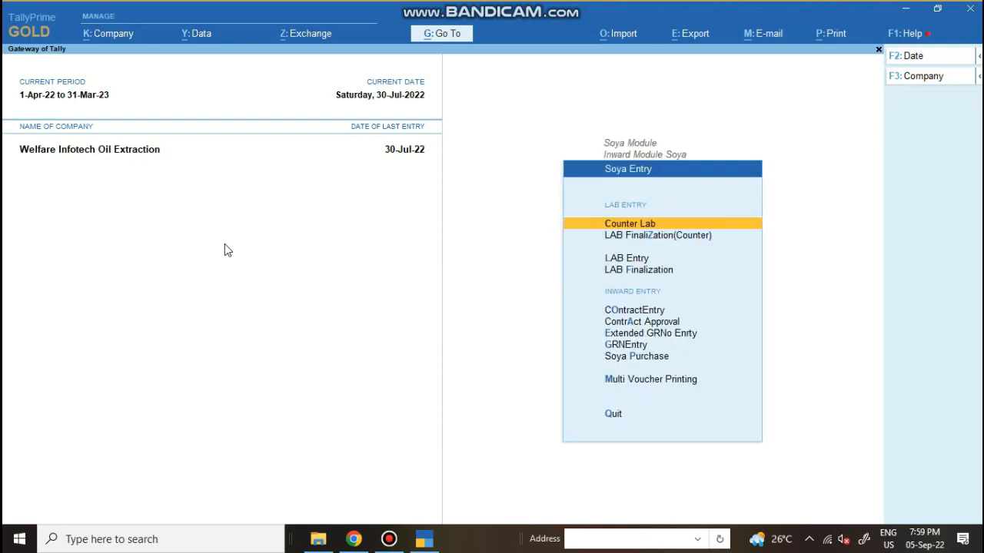
Open the GRNEntry screen and quit it without saving
{"action": "key", "text": "Down"}
{"action": "key", "text": "Down"}
{"action": "key", "text": "Down"}
{"action": "key", "text": "Down"}
{"action": "key", "text": "Down"}
{"action": "key", "text": "Down"}
{"action": "key", "text": "Down"}
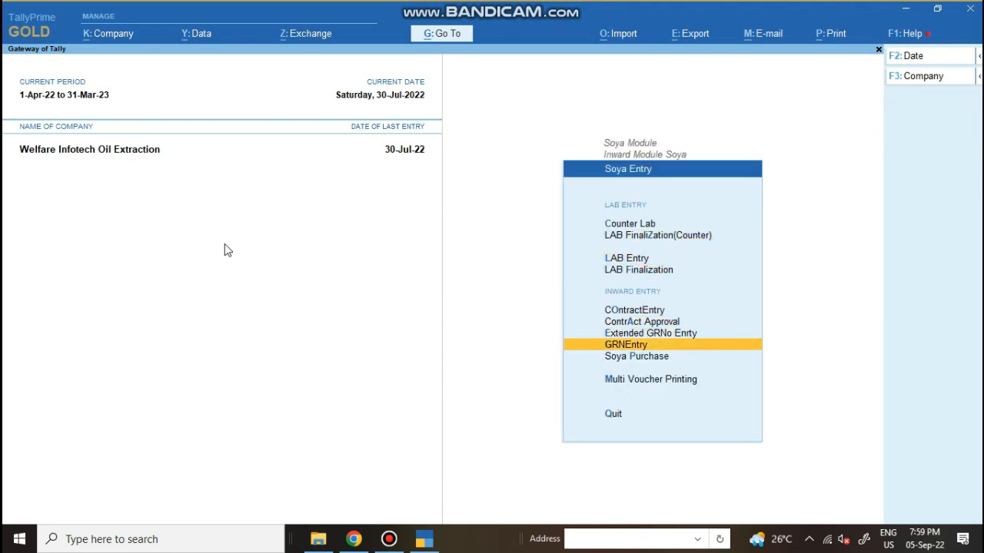
{"action": "key", "text": "Return"}
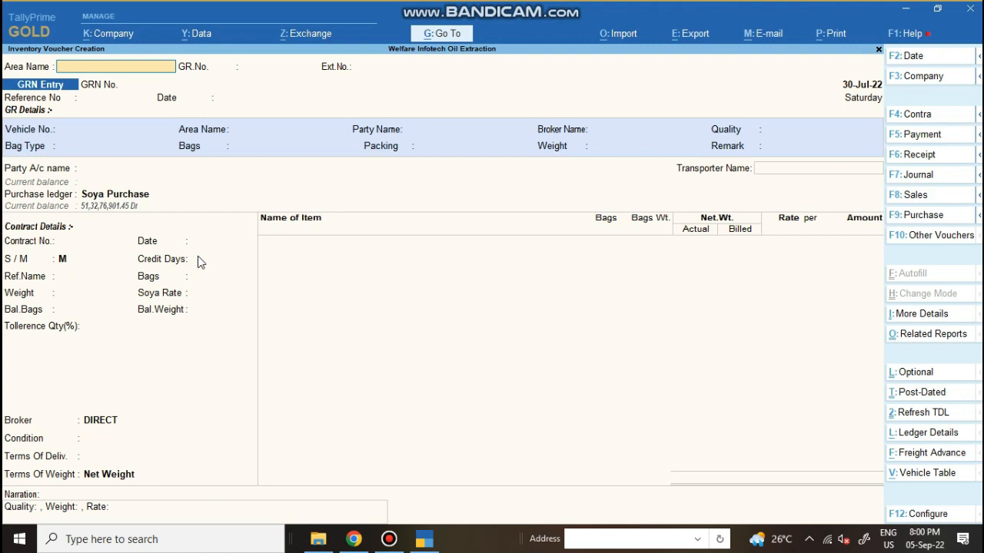
{"action": "key", "text": "Escape"}
{"action": "key", "text": "Return"}
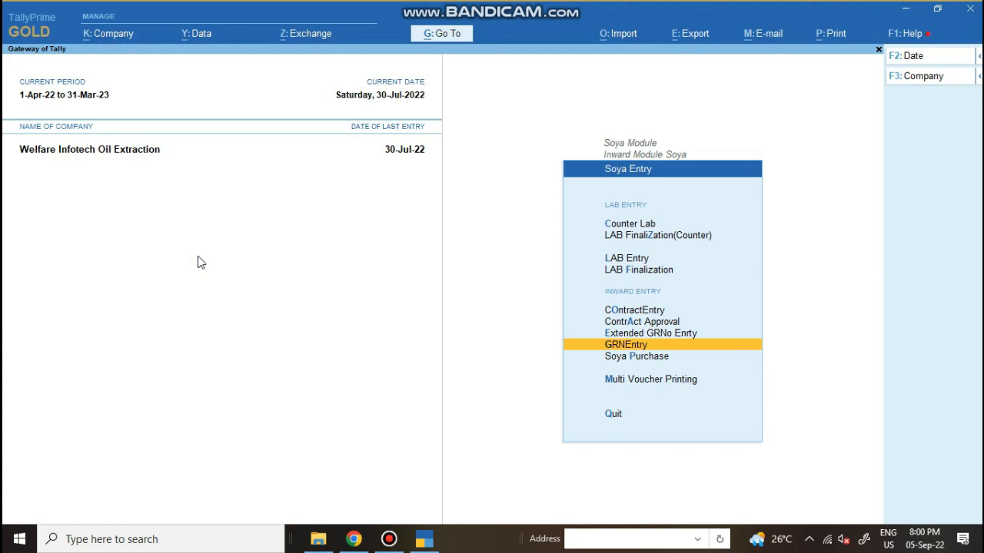
View the Lab Report under LAB Entry, then return to the Soya Entry menu
{"action": "key", "text": "Up"}
{"action": "key", "text": "Up"}
{"action": "key", "text": "Up"}
{"action": "key", "text": "Up"}
{"action": "key", "text": "Up"}
{"action": "key", "text": "Return"}
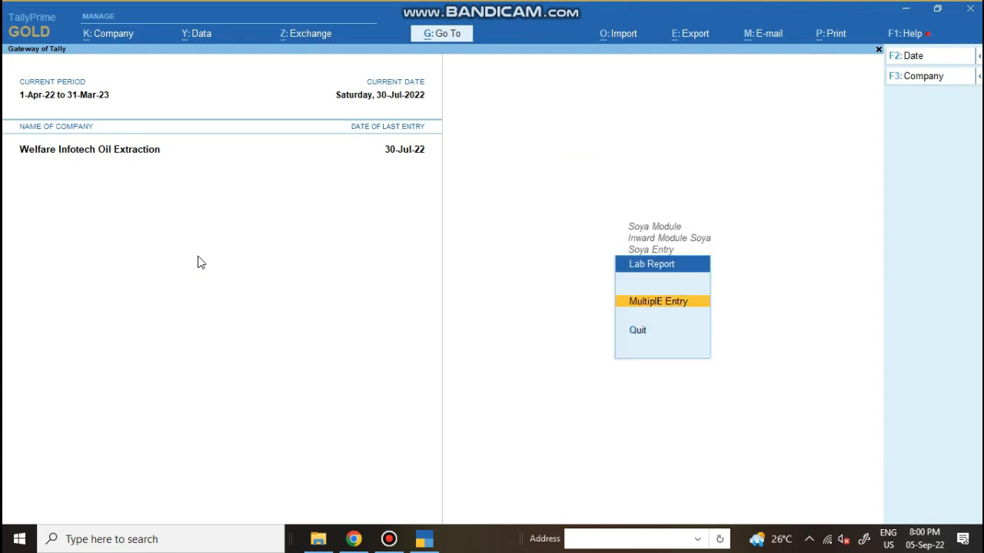
{"action": "key", "text": "Return"}
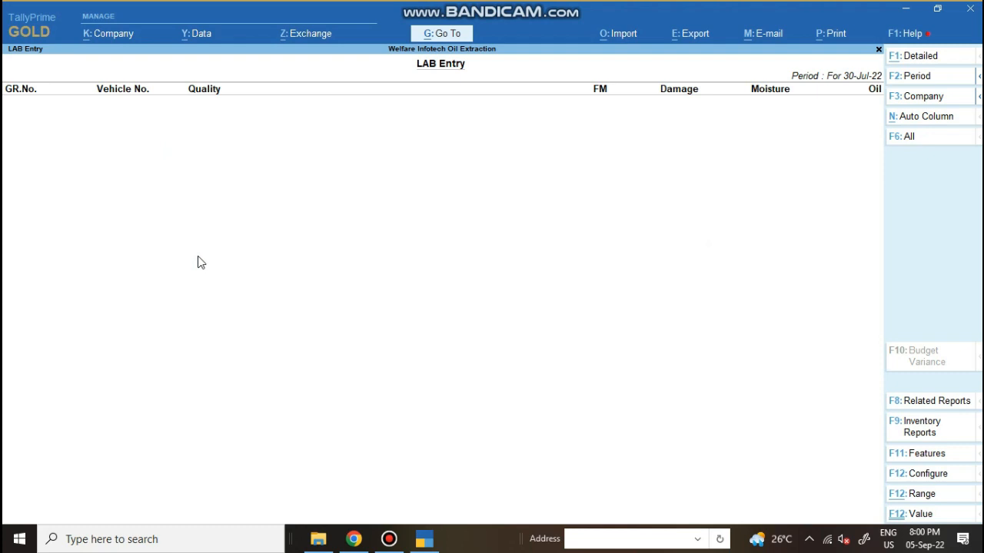
{"action": "key", "text": "Escape"}
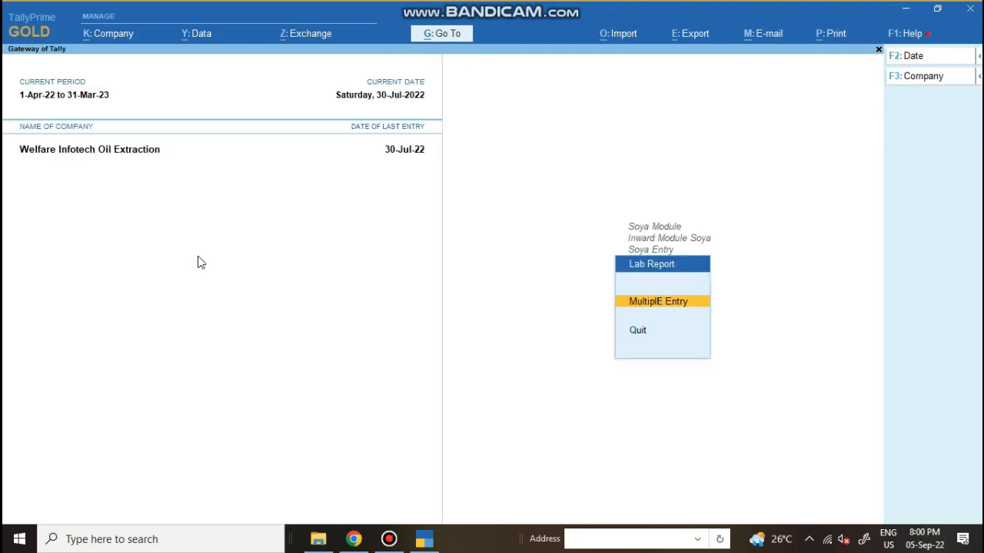
{"action": "key", "text": "Escape"}
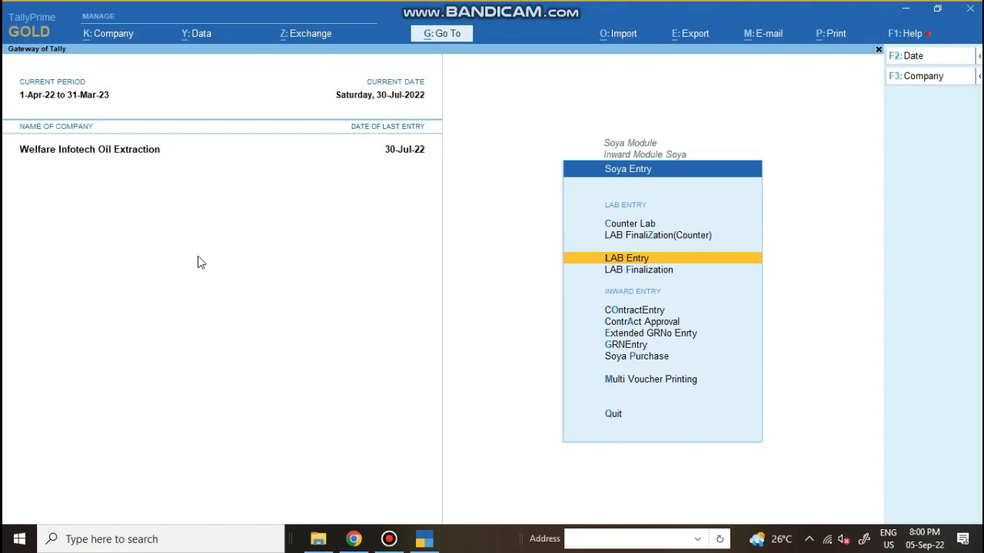
Go past LAB Finalization and contract entry to open Soya Purchase voucher SP/22-23/369
{"action": "key", "text": "Down"}
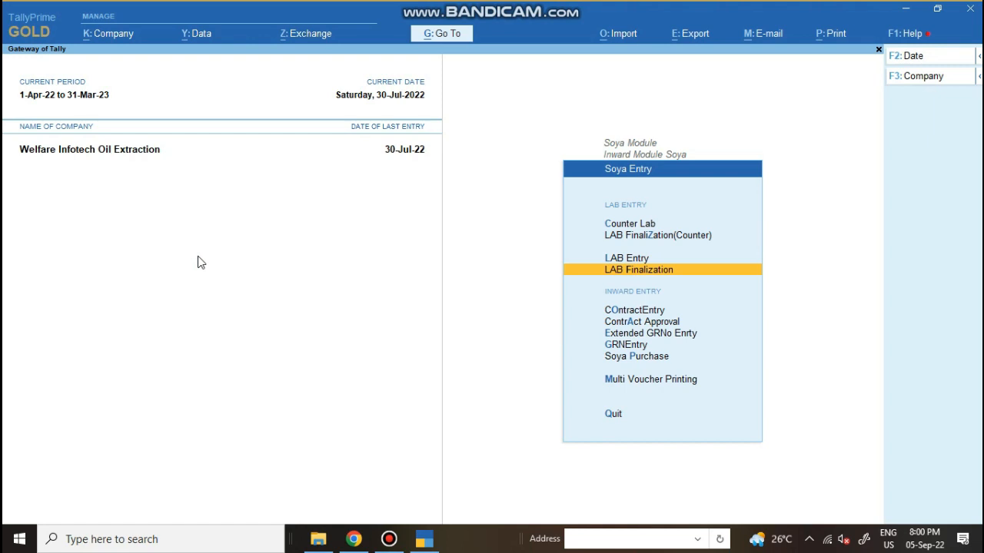
{"action": "key", "text": "Down"}
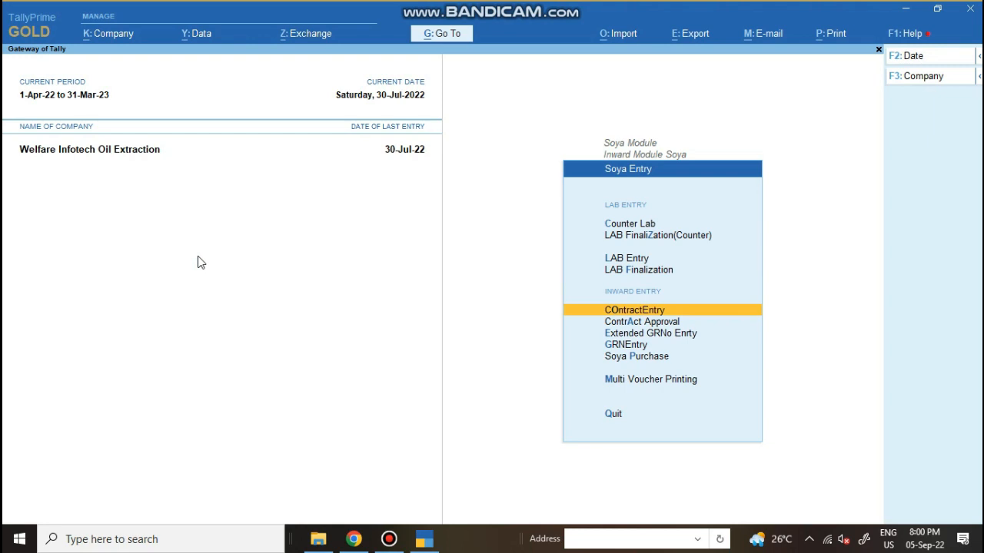
{"action": "key", "text": "Down"}
{"action": "key", "text": "Down"}
{"action": "key", "text": "Down"}
{"action": "key", "text": "Down"}
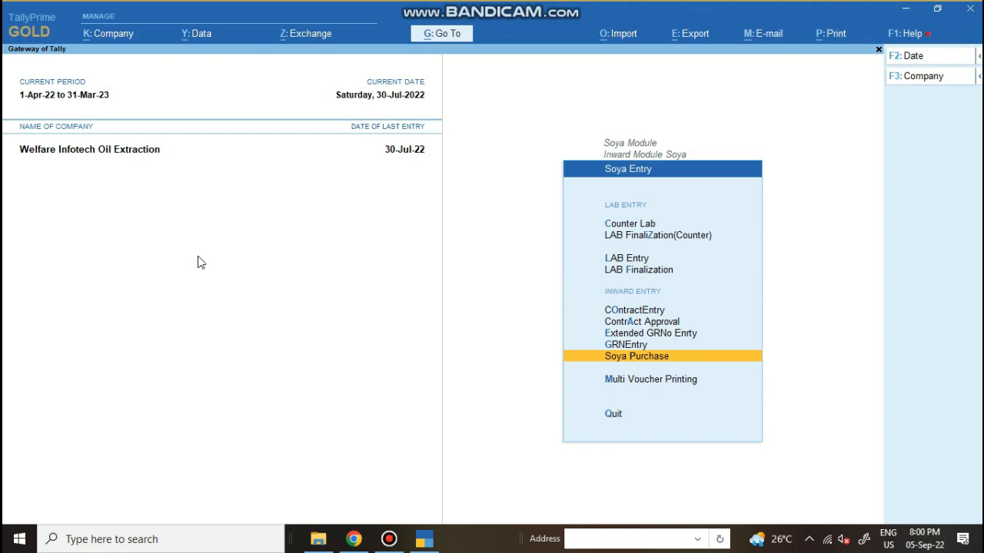
{"action": "key", "text": "Return"}
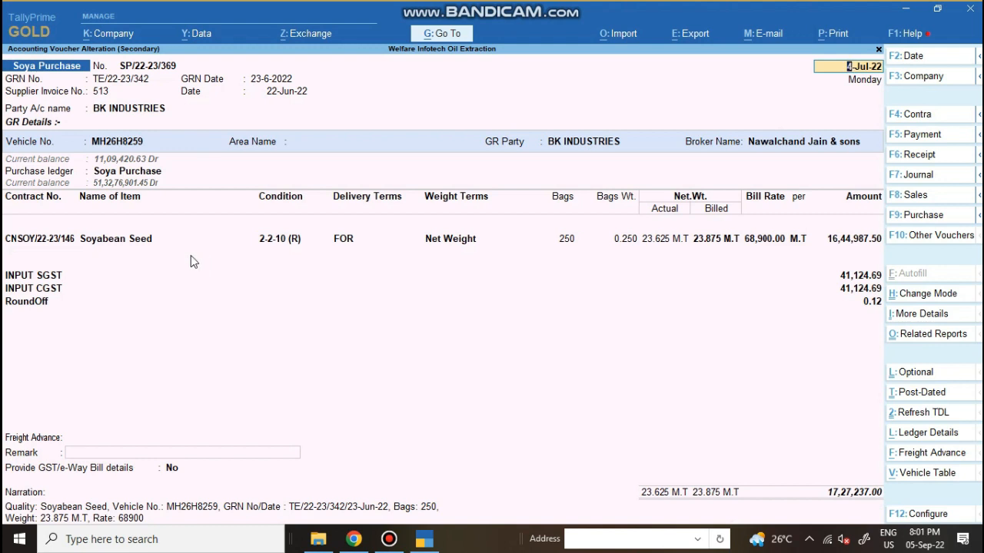
View the terms of contract CNSOY/22-23/146 from the voucher, then close them
{"action": "left_click", "coordinate": [123, 109]}
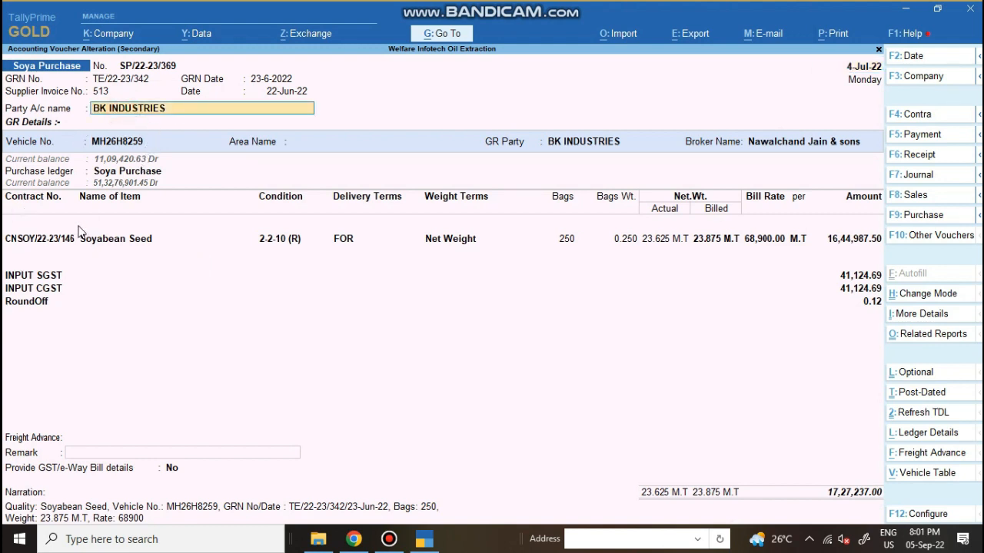
{"action": "left_click", "coordinate": [38, 239]}
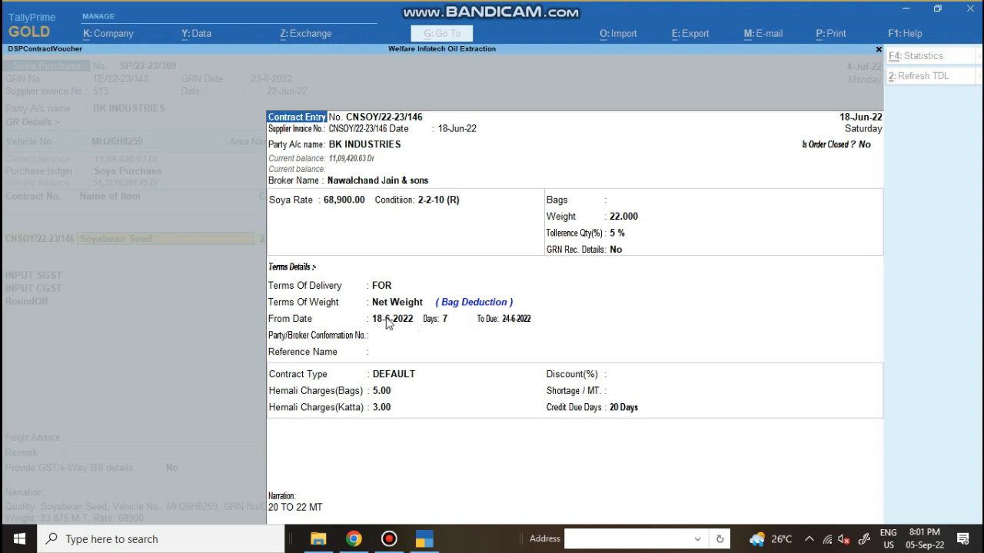
{"action": "key", "text": "Escape"}
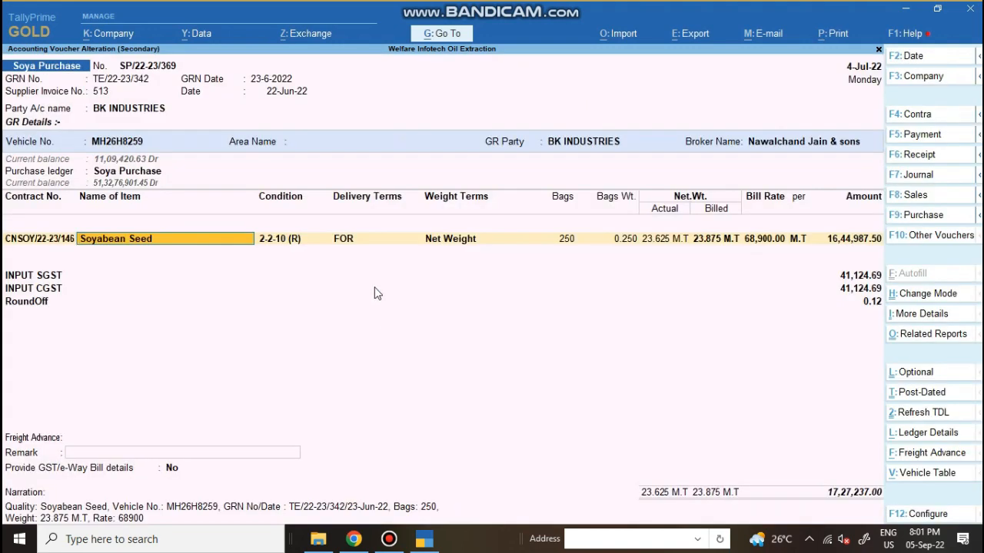
Step through the Soyabean Seed allocation: 250 bags, 23.875 M.T billed at 68,900.00
{"action": "key", "text": "Return"}
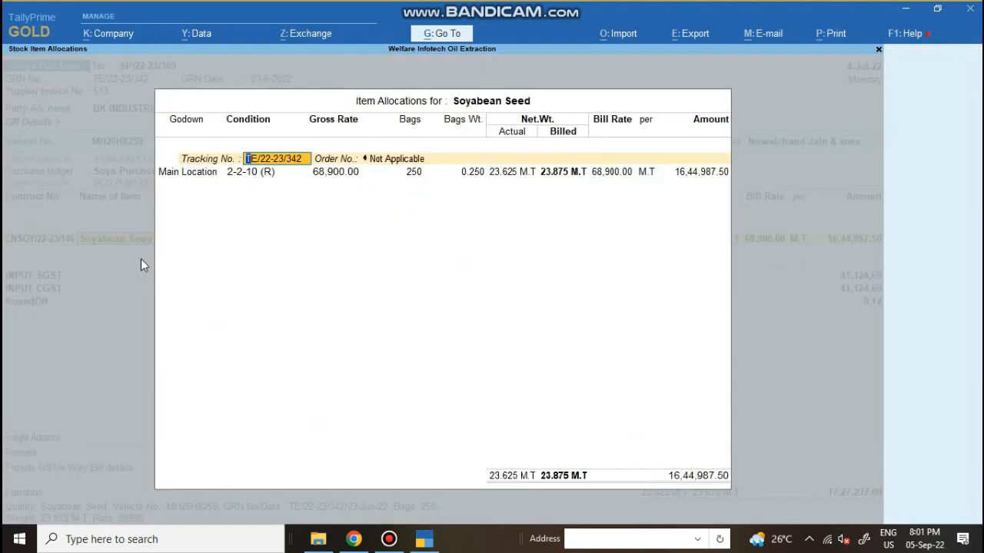
{"action": "key", "text": "Return"}
{"action": "key", "text": "Return"}
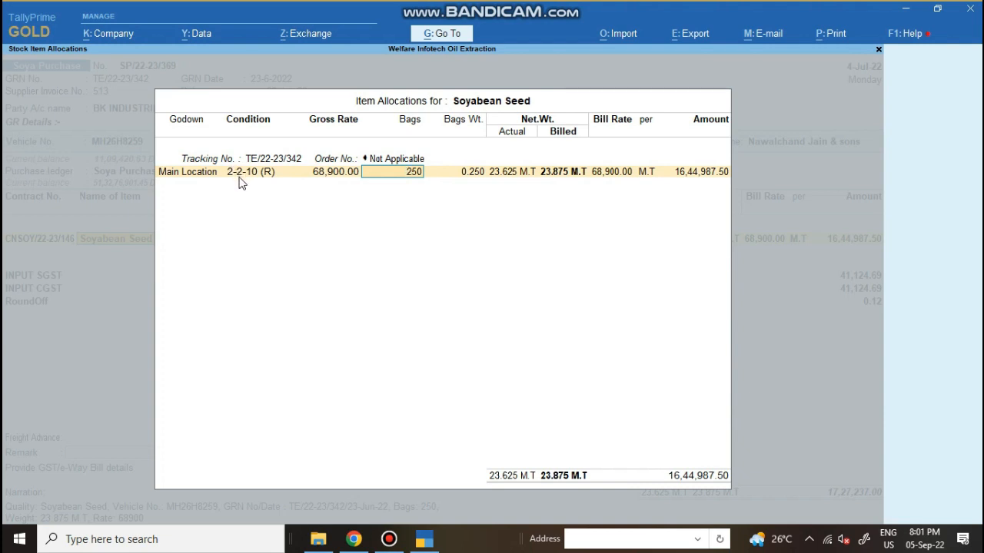
{"action": "key", "text": "Return"}
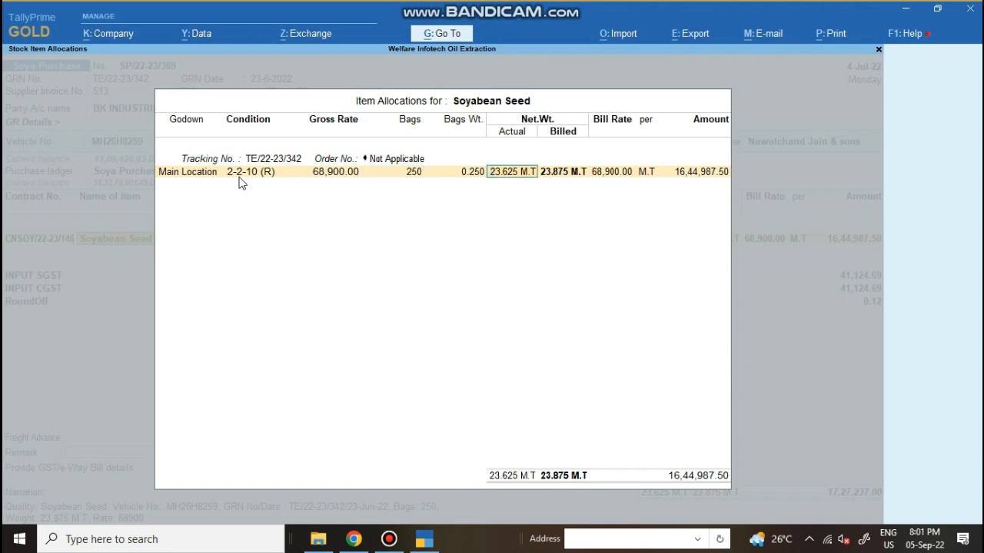
{"action": "key", "text": "Return"}
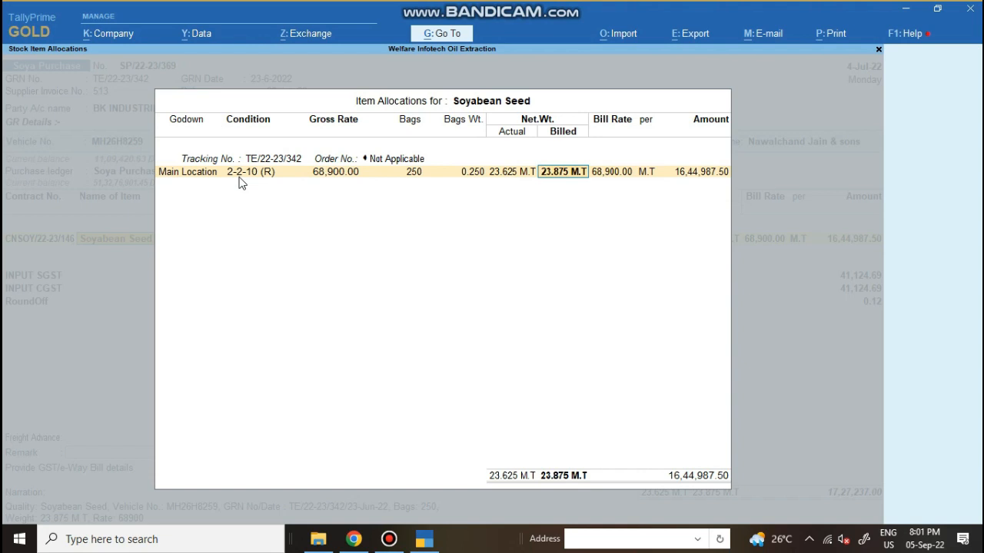
{"action": "key", "text": "Return"}
{"action": "key", "text": "Return"}
Review the Analysis Report's FM, damage, moisture rebates and Hamali Bardana charge, leaving values unchanged
{"action": "key", "text": "Return"}
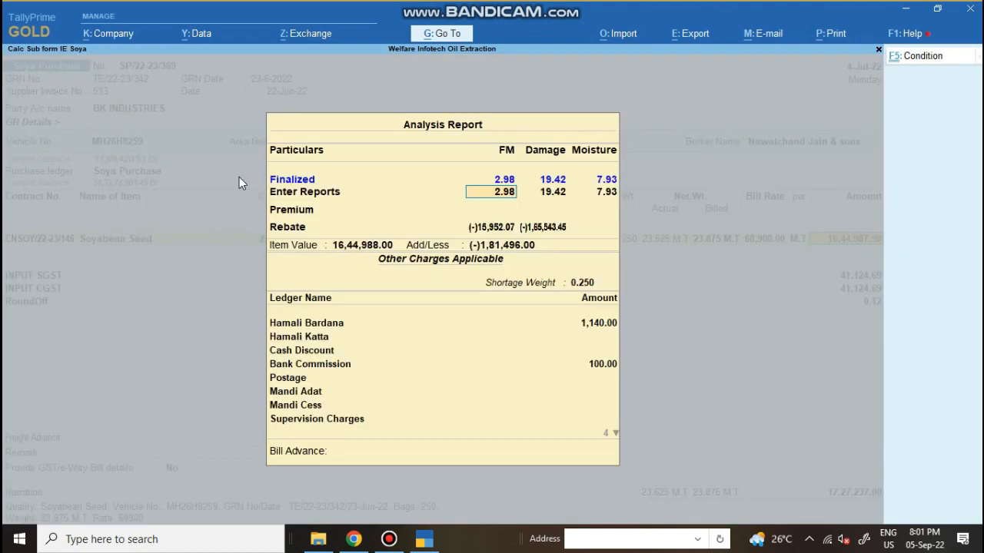
{"action": "key", "text": "Return"}
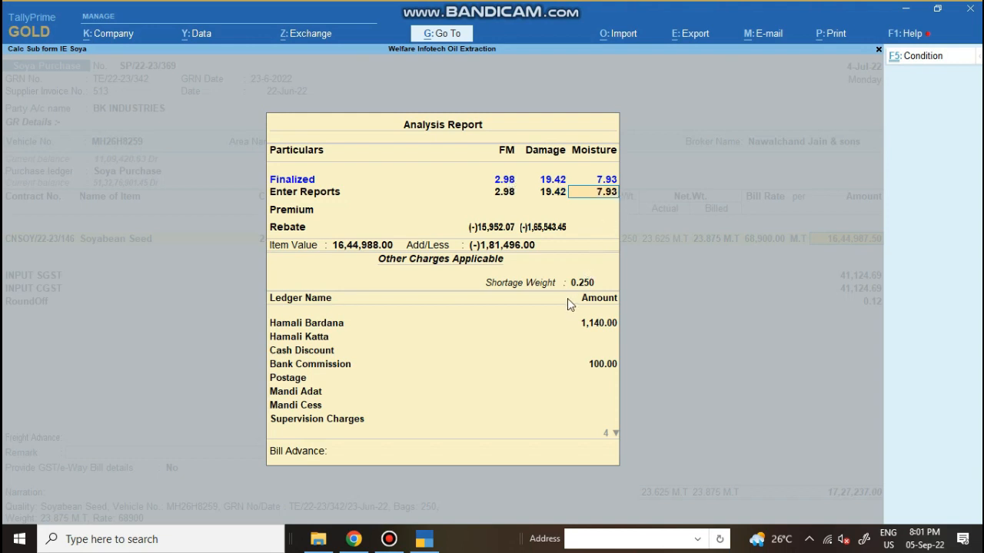
{"action": "left_click", "coordinate": [334, 329]}
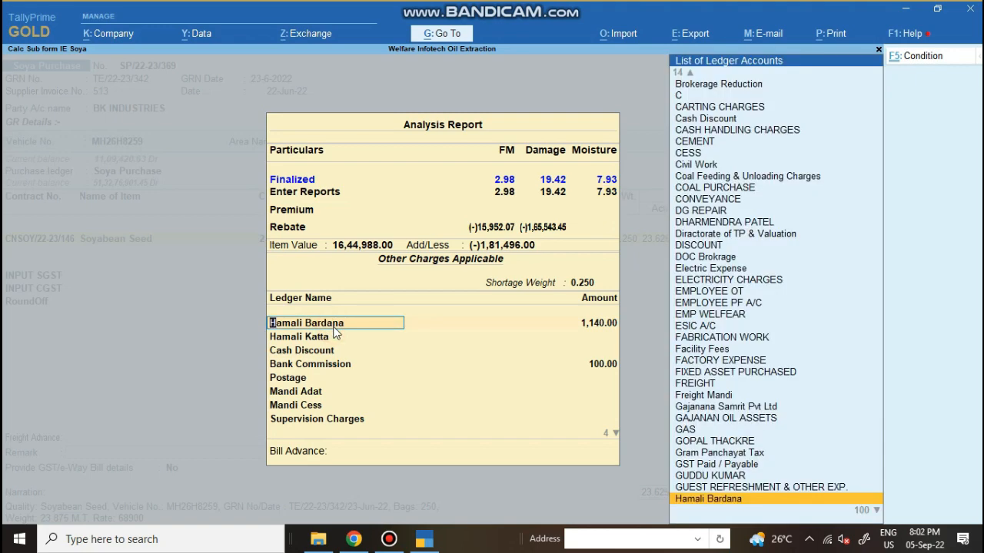
{"action": "key", "text": "BackSpace"}
{"action": "key", "text": "Escape"}
{"action": "key", "text": "y"}
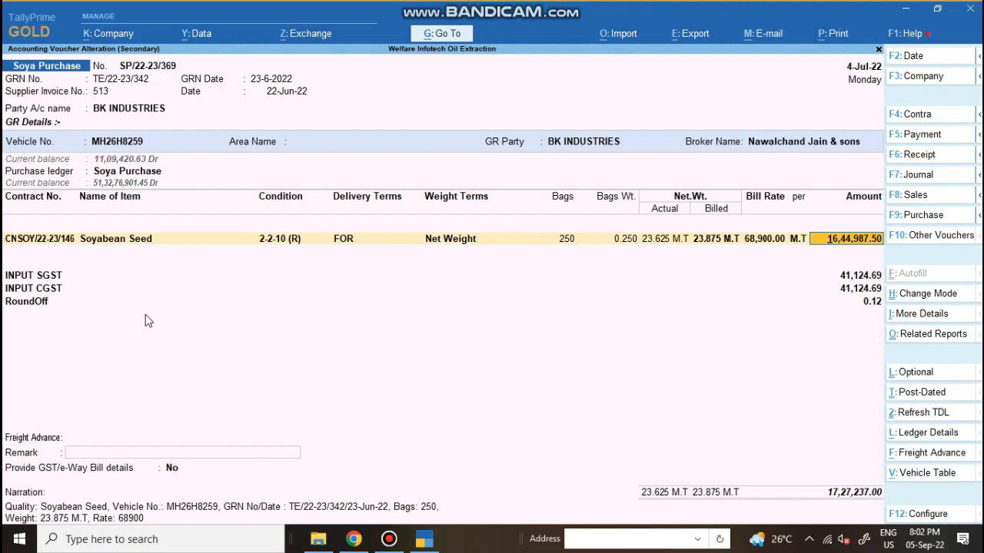
{"action": "key", "text": "Return"}
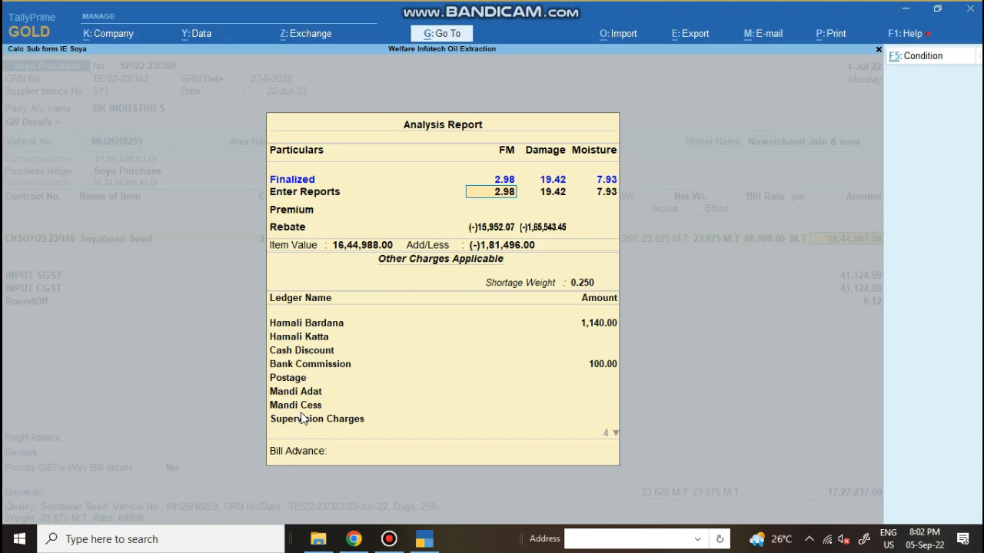
{"action": "key", "text": "Escape"}
Check the bill-wise references, including the CGST-513 and SGST-513 amounts
{"action": "key", "text": "y"}
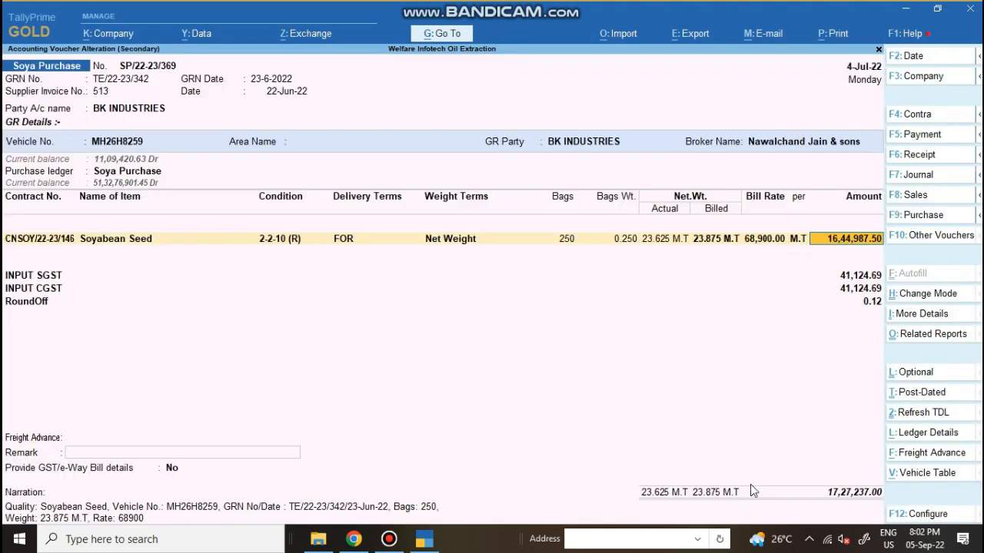
{"action": "left_click", "coordinate": [833, 492]}
{"action": "key", "text": "Return"}
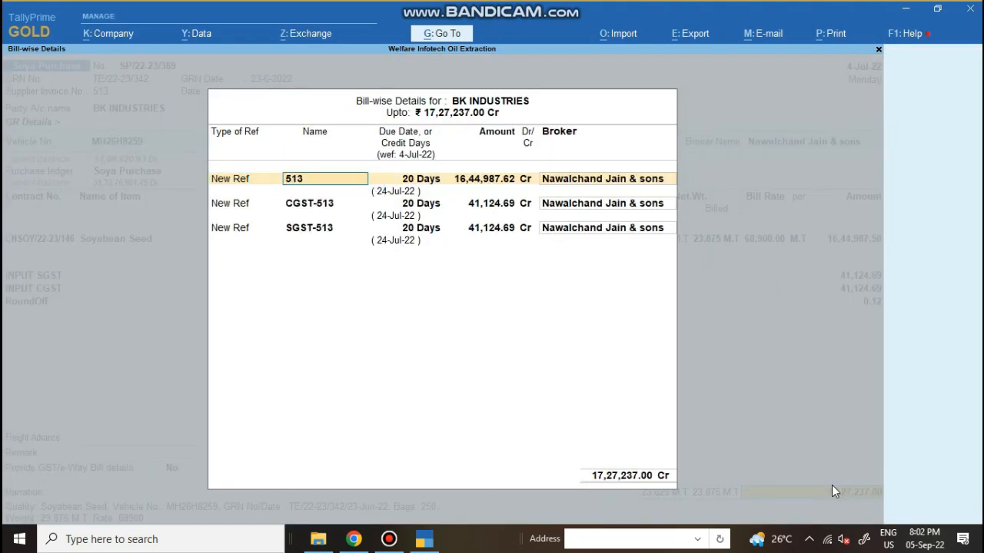
{"action": "key", "text": "Return"}
{"action": "key", "text": "Return"}
{"action": "key", "text": "Return"}
{"action": "key", "text": "Return"}
{"action": "key", "text": "Return"}
{"action": "key", "text": "Return"}
{"action": "key", "text": "Return"}
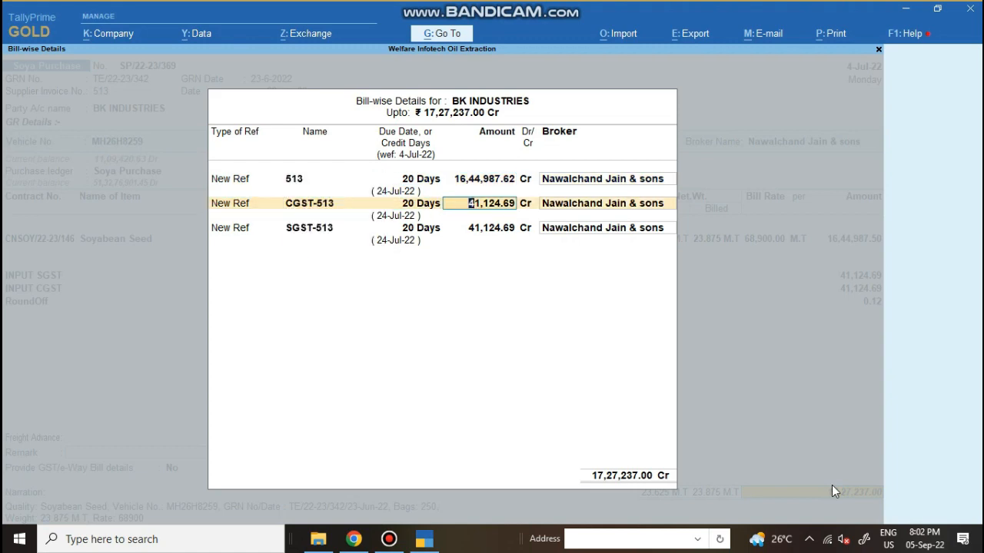
{"action": "key", "text": "Return"}
{"action": "key", "text": "Return"}
{"action": "key", "text": "Return"}
{"action": "key", "text": "Return"}
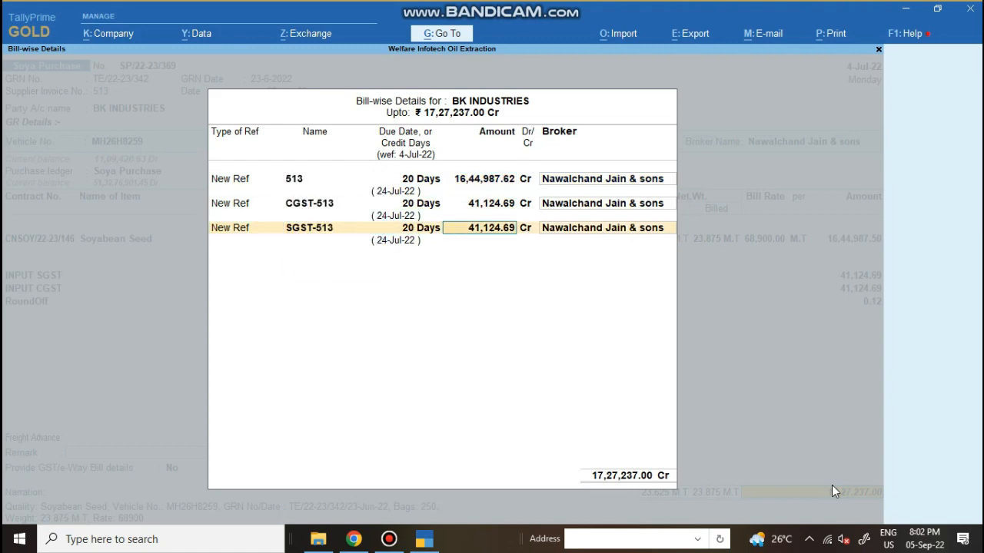
{"action": "key", "text": "Return"}
{"action": "key", "text": "Return"}
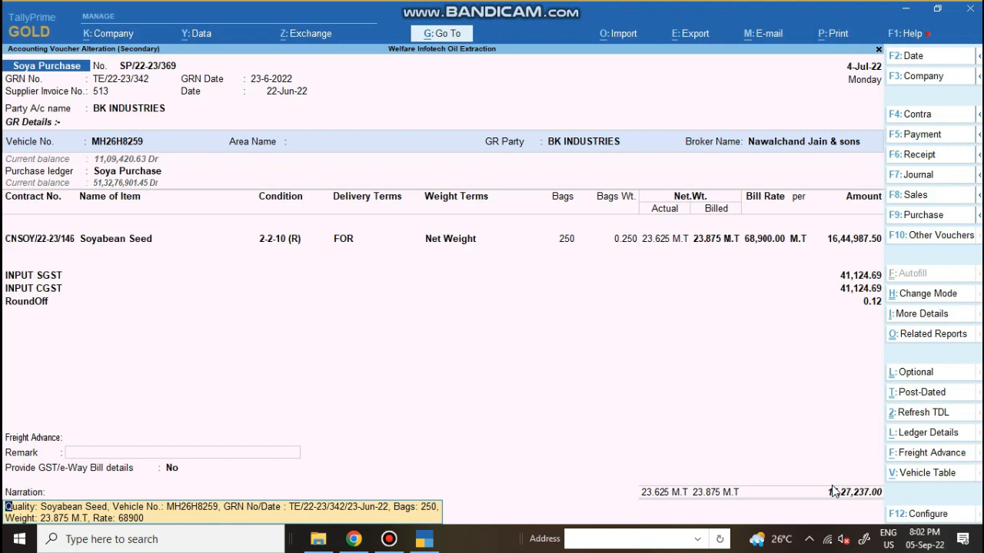
Save the Soya Purchase voucher and open settlement rebate voucher SR/22-23/342
{"action": "key", "text": "Return"}
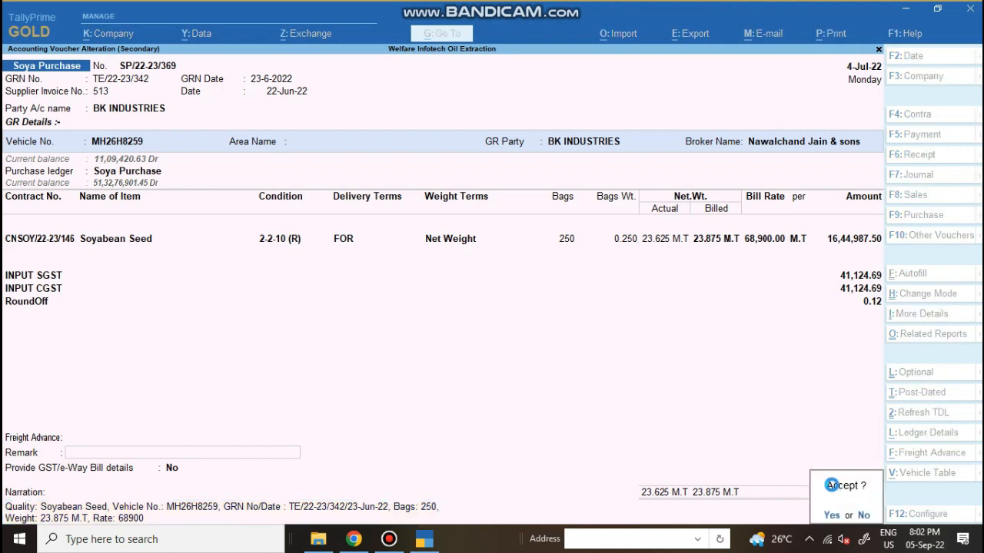
{"action": "left_click", "coordinate": [832, 485]}
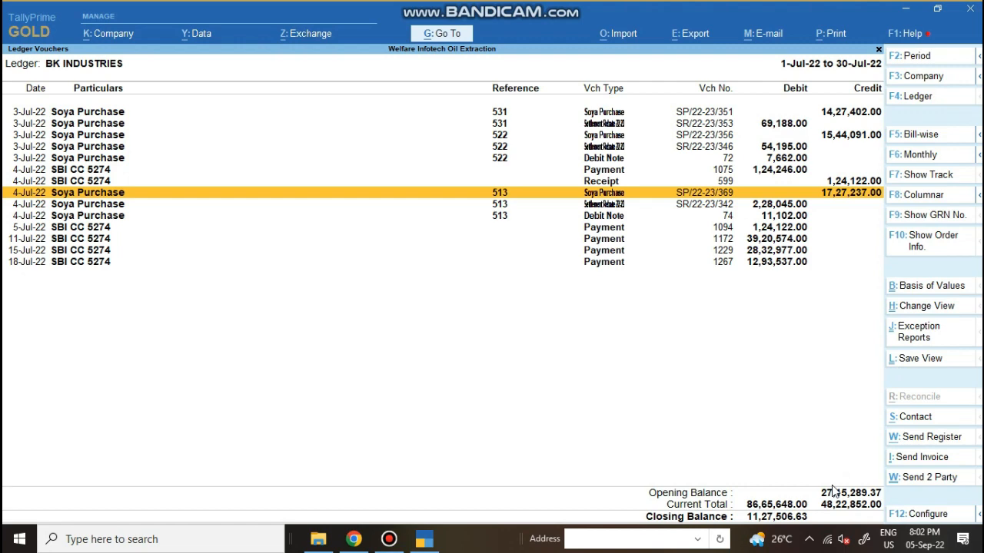
{"action": "key", "text": "Down"}
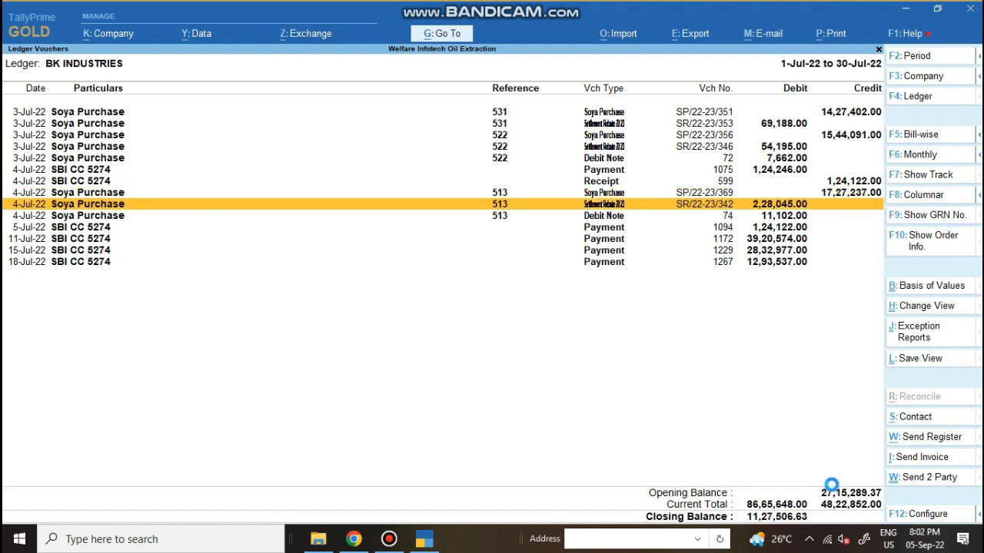
{"action": "key", "text": "Return"}
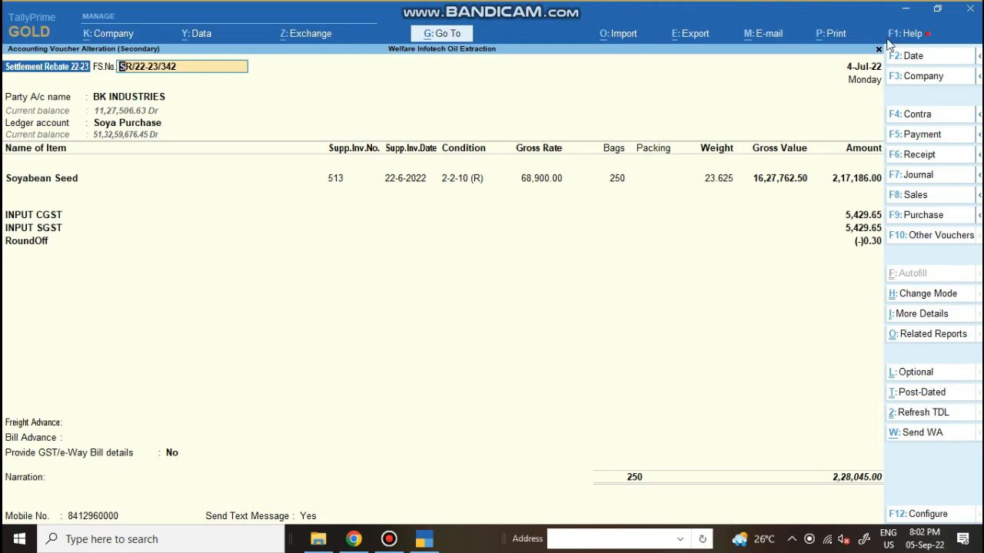
Preview the SR/22-23/342 debit note as a Good Receipt & Rebate Analysis Cum Debit Note
{"action": "left_click", "coordinate": [833, 36]}
{"action": "left_click", "coordinate": [834, 37]}
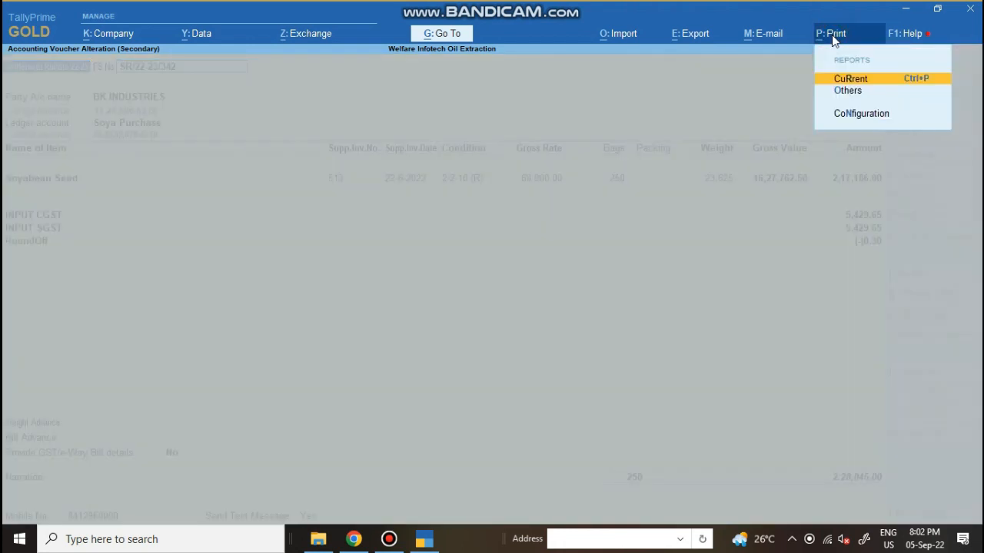
{"action": "key", "text": "Return"}
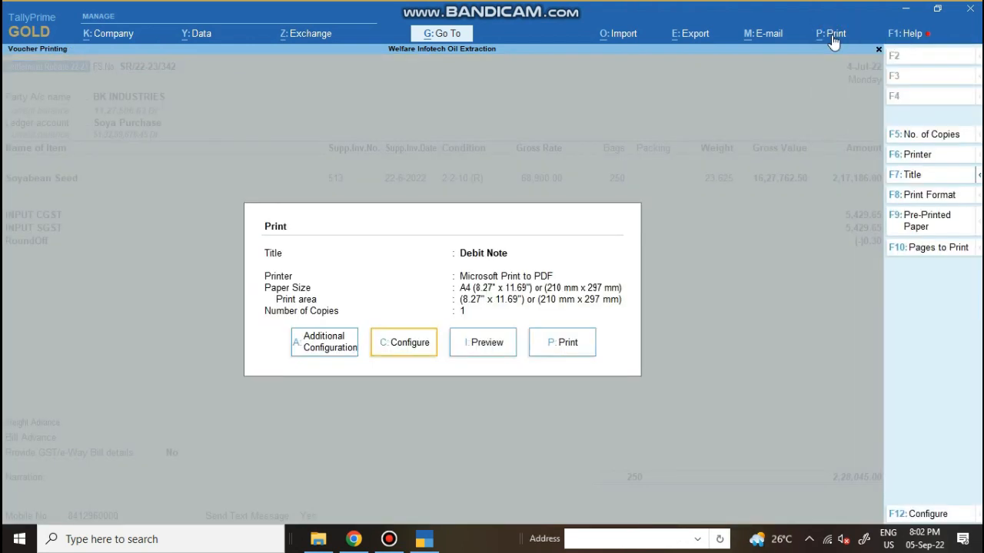
{"action": "key", "text": "Return"}
{"action": "type", "text": "h"}
{"action": "left_click", "coordinate": [835, 41]}
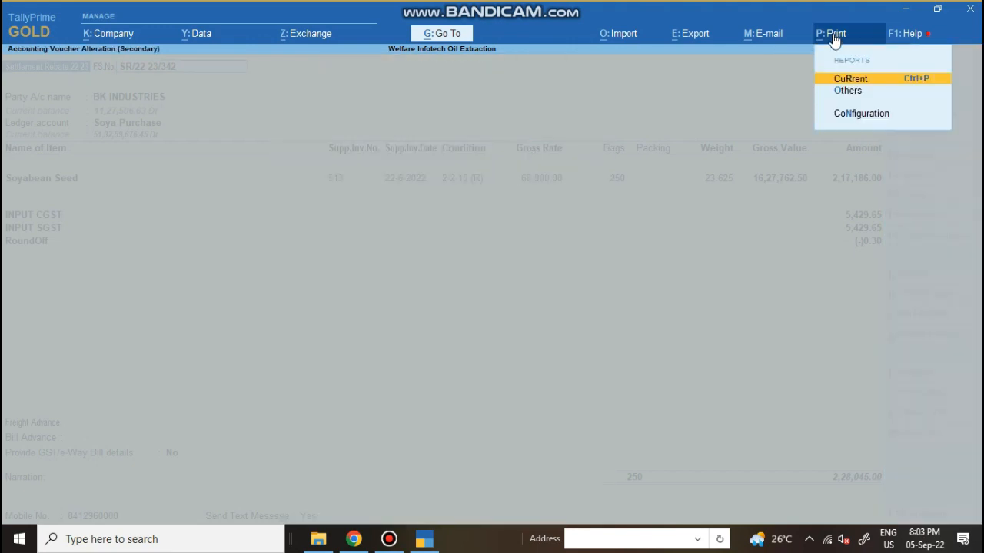
{"action": "key", "text": "Return"}
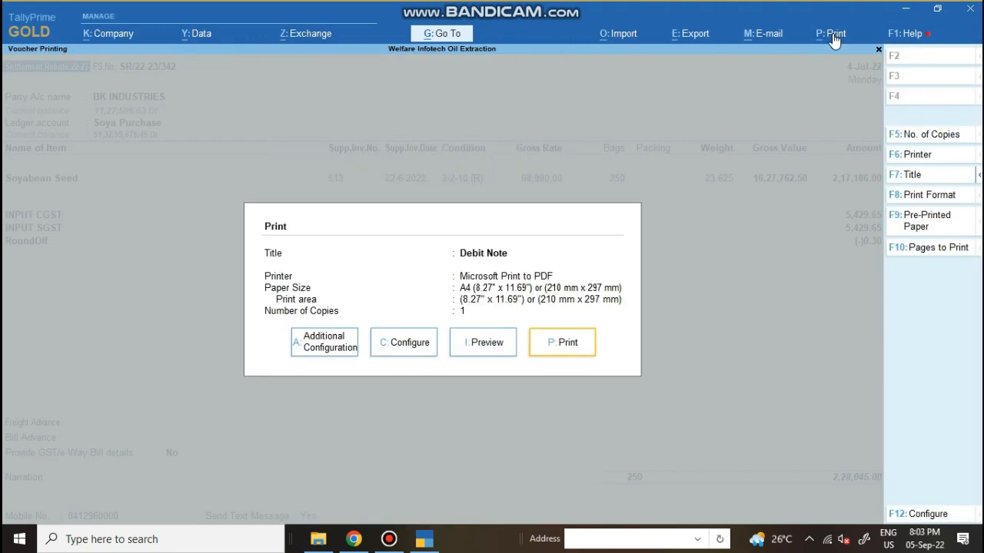
{"action": "key", "text": "i"}
{"action": "key", "text": "Return"}
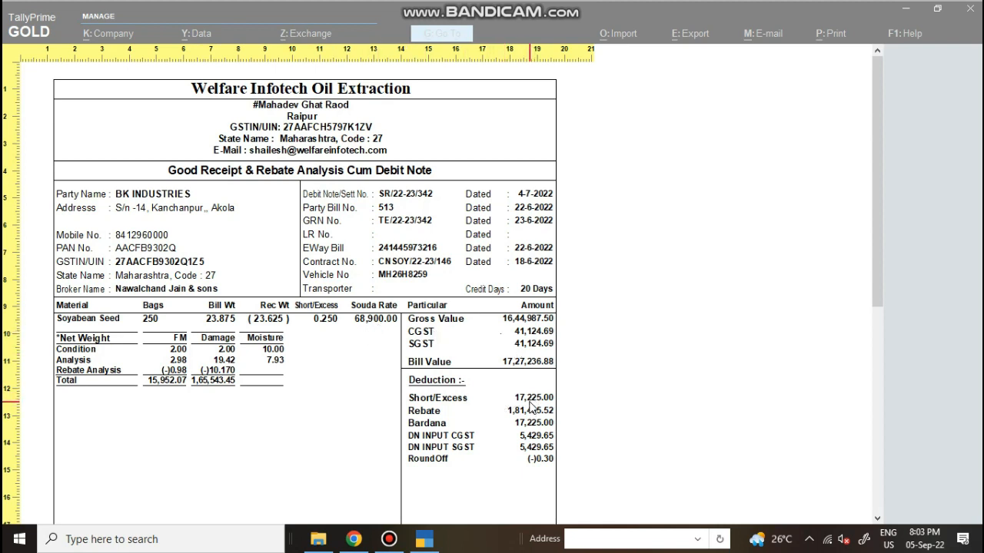
Check the preview's Deduction, Hold CGST/SGST, Net Payable and totals, then close it
{"action": "scroll", "coordinate": [540, 425], "scroll_direction": "down", "scroll_amount": 1}
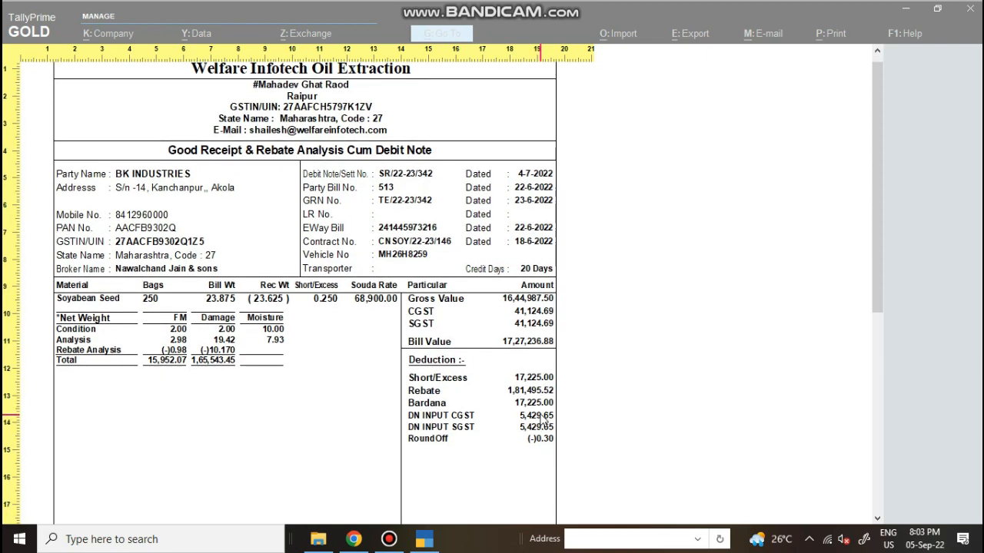
{"action": "scroll", "coordinate": [538, 415], "scroll_direction": "down", "scroll_amount": 1}
{"action": "scroll", "coordinate": [538, 415], "scroll_direction": "down", "scroll_amount": 1}
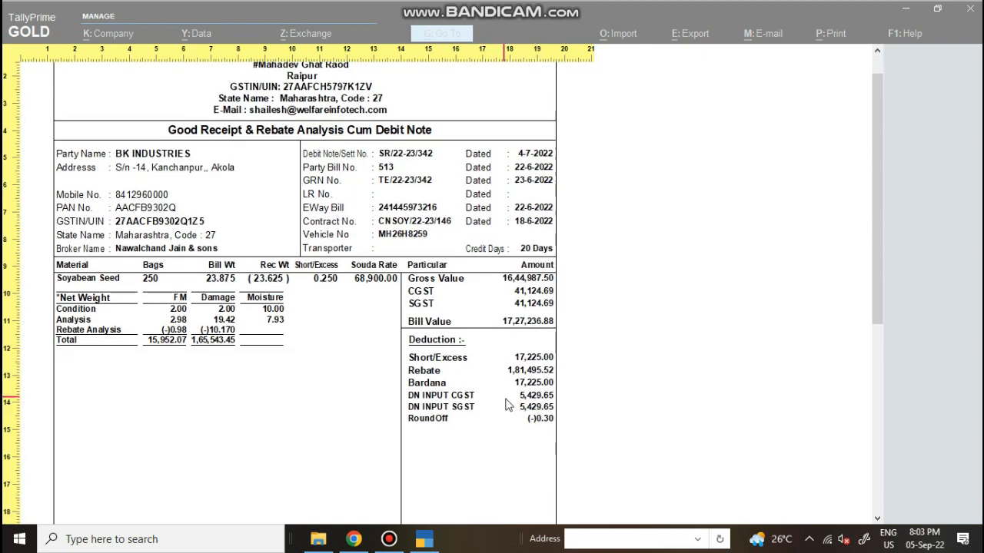
{"action": "scroll", "coordinate": [540, 409], "scroll_direction": "down", "scroll_amount": 1}
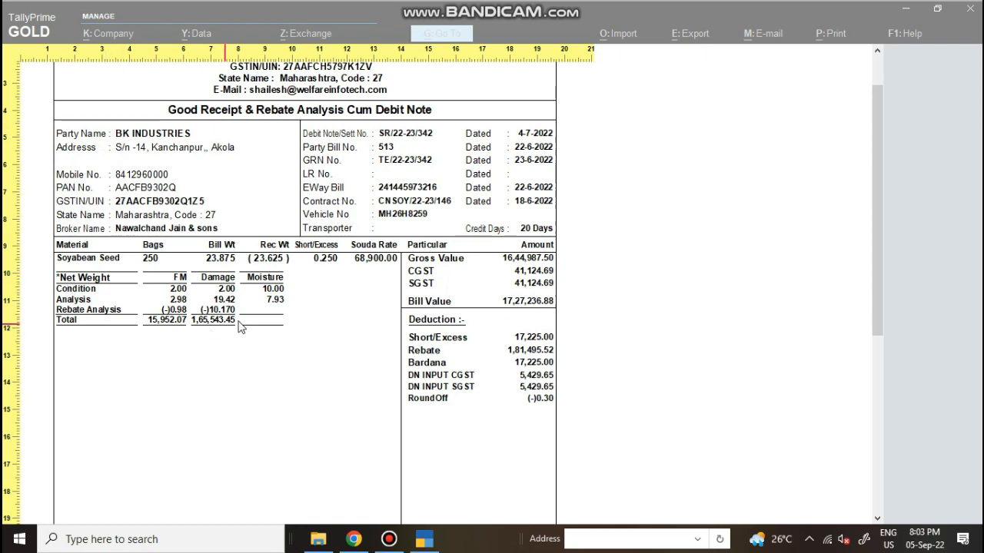
{"action": "scroll", "coordinate": [425, 336], "scroll_direction": "down", "scroll_amount": 10}
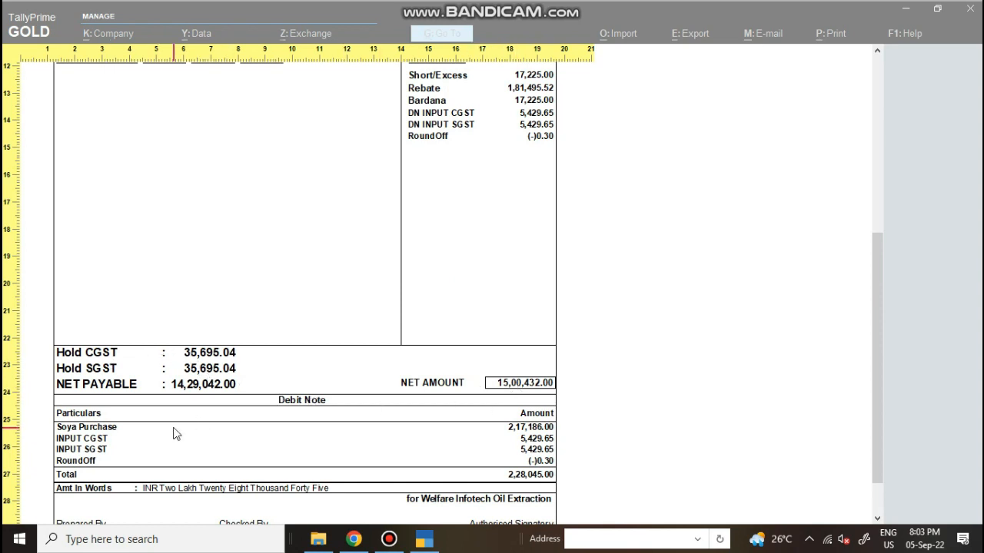
{"action": "scroll", "coordinate": [175, 434], "scroll_direction": "down", "scroll_amount": 2}
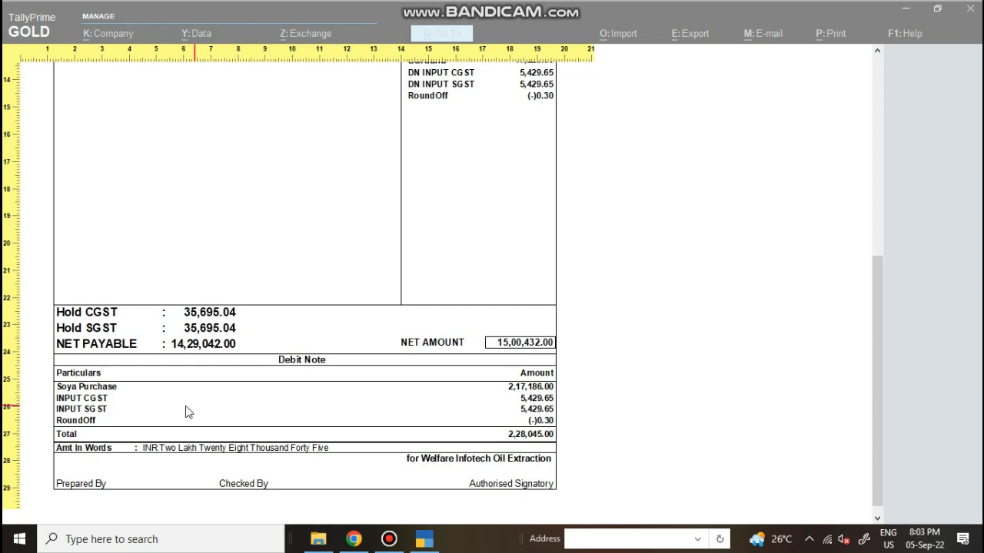
{"action": "scroll", "coordinate": [419, 423], "scroll_direction": "up", "scroll_amount": 1}
{"action": "scroll", "coordinate": [369, 407], "scroll_direction": "up", "scroll_amount": 1}
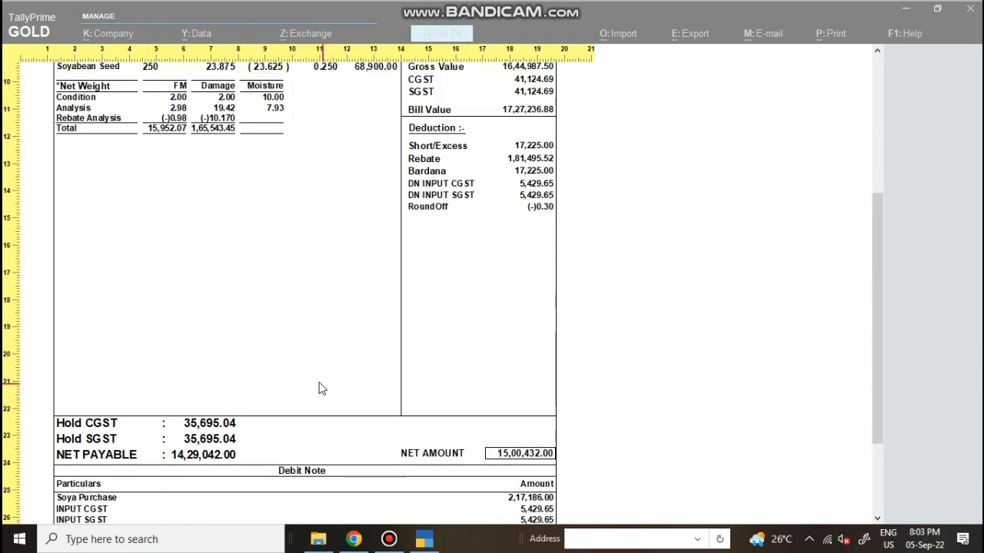
{"action": "scroll", "coordinate": [316, 389], "scroll_direction": "down", "scroll_amount": 2}
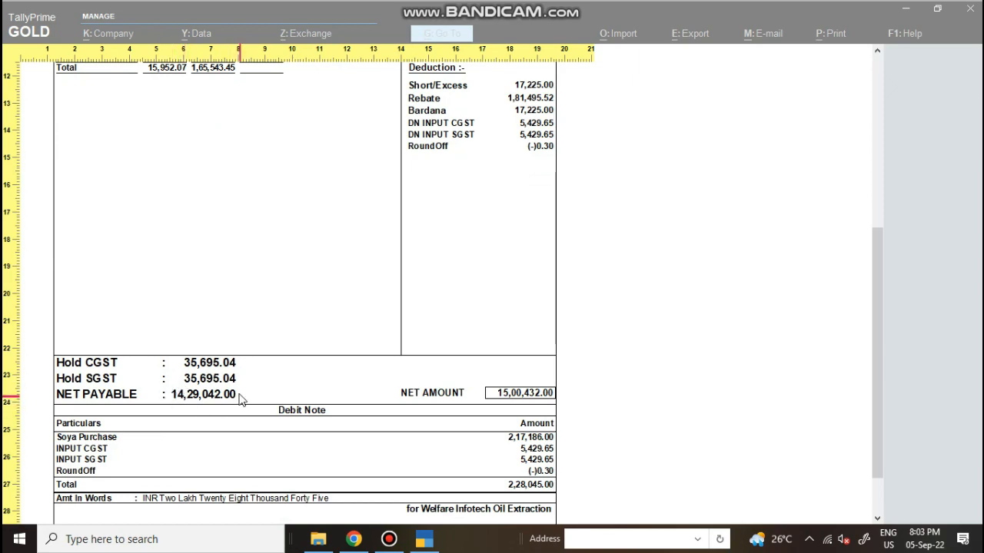
{"action": "key", "text": "Escape"}
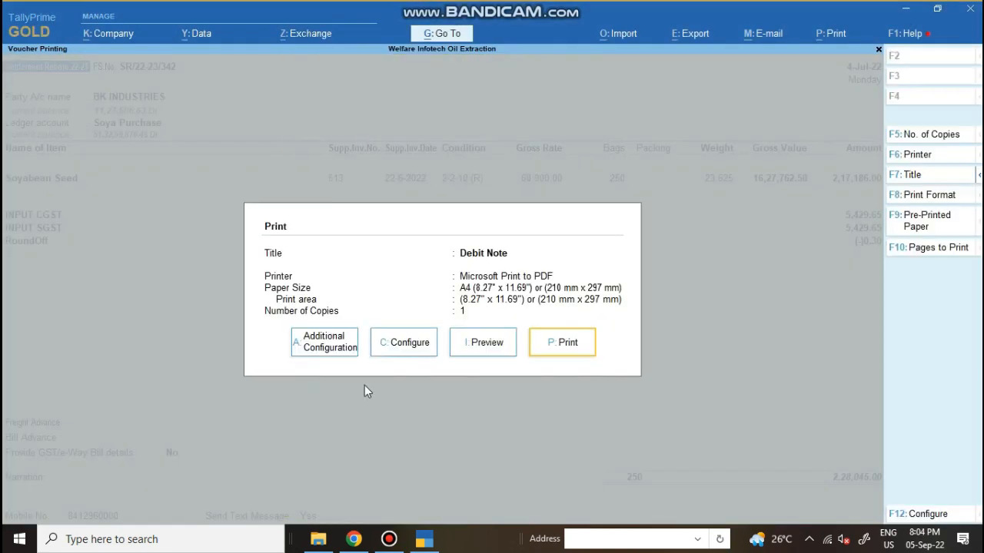
Close the Print dialog, quit the debit note voucher and exit BK INDUSTRIES Ledger Vouchers
{"action": "key", "text": "Escape"}
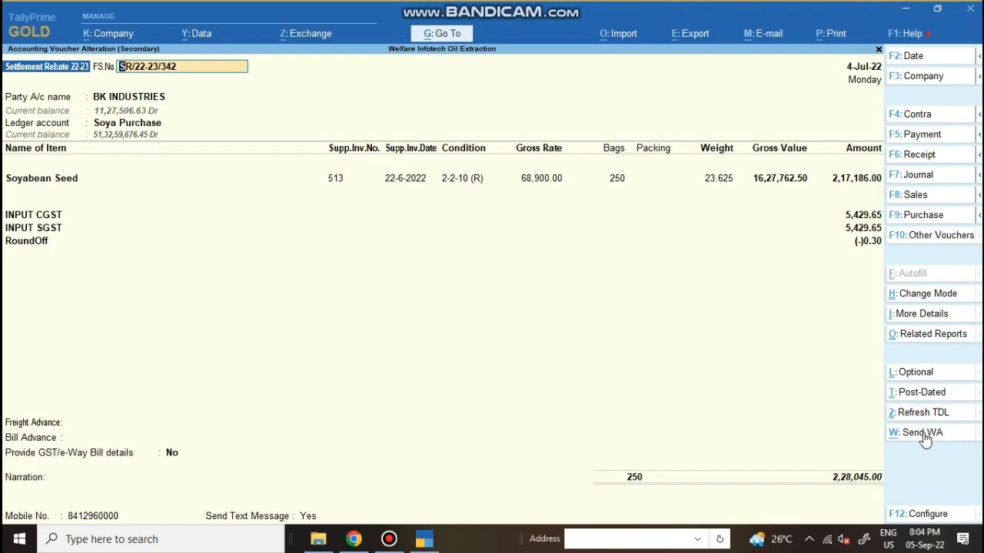
{"action": "key", "text": "Escape"}
{"action": "key", "text": "y"}
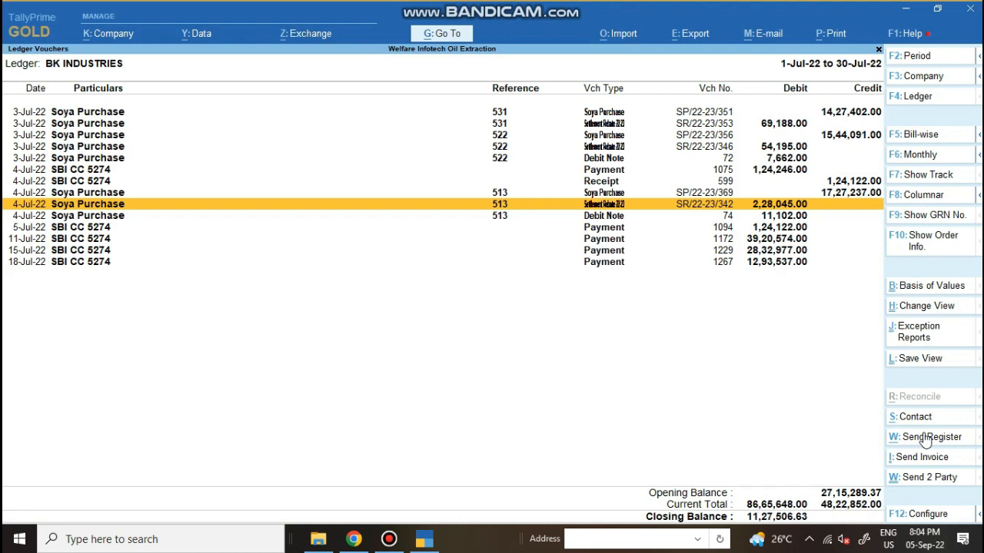
{"action": "key", "text": "Escape"}
{"action": "key", "text": "Down"}
{"action": "key", "text": "Down"}
{"action": "key", "text": "Down"}
{"action": "key", "text": "Down"}
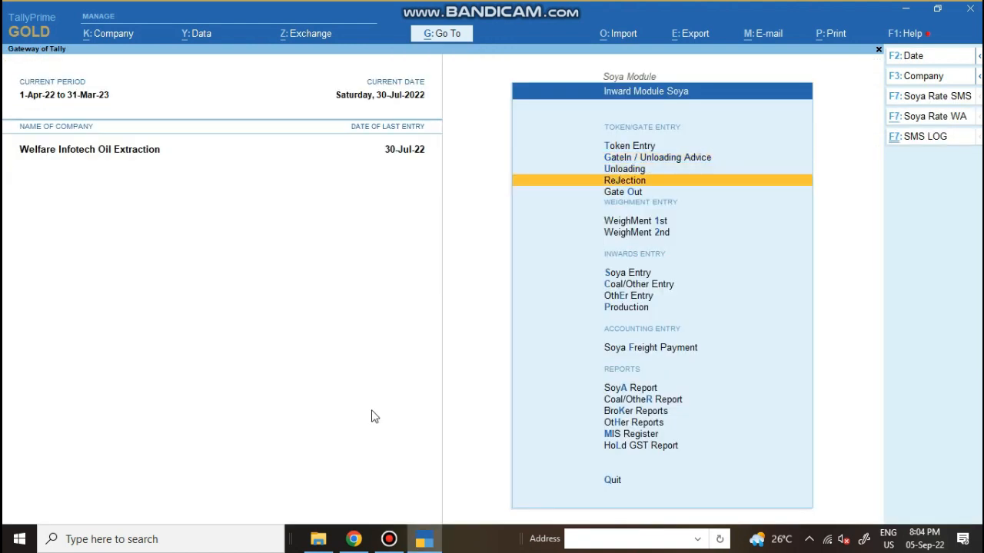
Open SoyA Report, try BroKrage Report's broker list, cancel, and browse to Hold GST Report
{"action": "key", "text": "Down"}
{"action": "key", "text": "Down"}
{"action": "key", "text": "Down"}
{"action": "key", "text": "Down"}
{"action": "key", "text": "Down"}
{"action": "key", "text": "Down"}
{"action": "key", "text": "Down"}
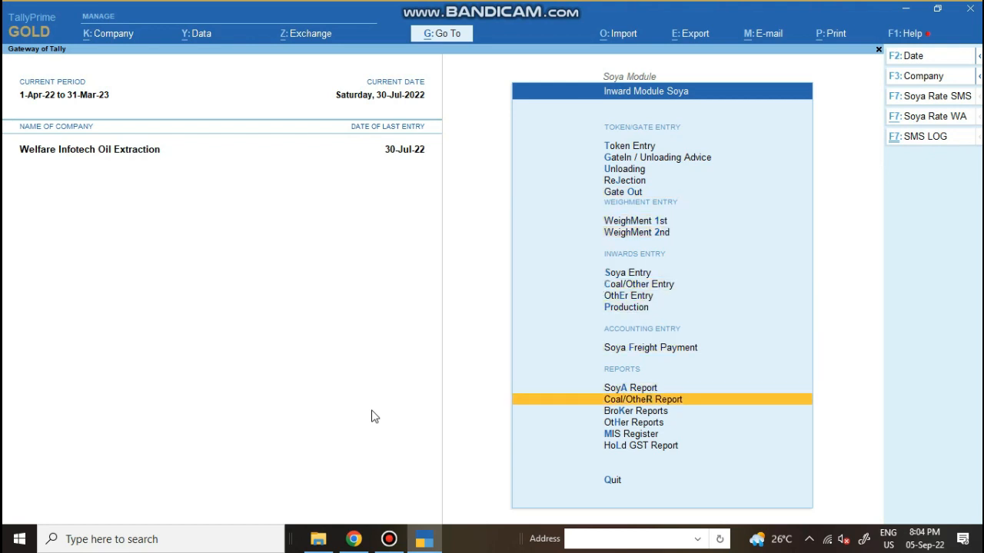
{"action": "key", "text": "Up"}
{"action": "key", "text": "Return"}
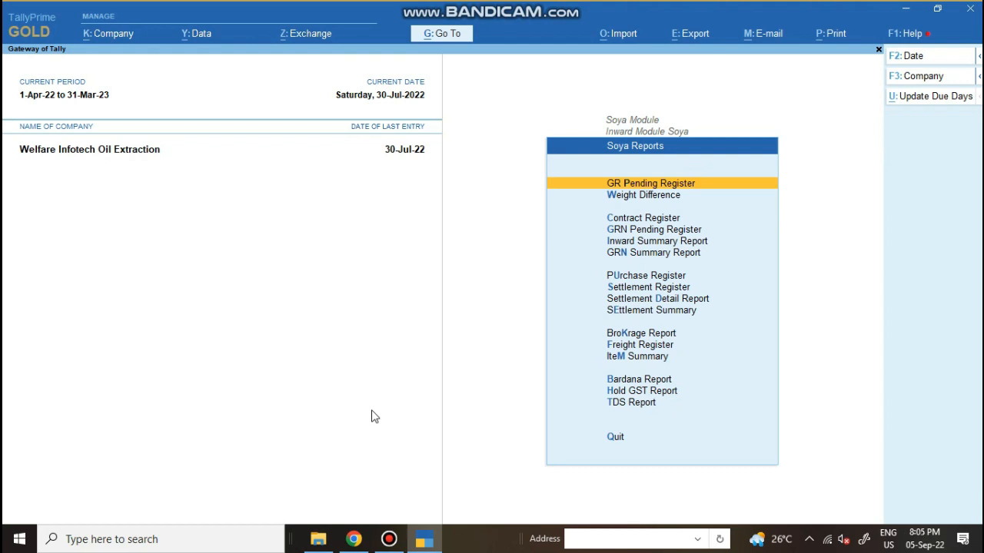
{"action": "key", "text": "Down"}
{"action": "key", "text": "Down"}
{"action": "key", "text": "Down"}
{"action": "key", "text": "Down"}
{"action": "key", "text": "Down"}
{"action": "key", "text": "Down"}
{"action": "key", "text": "Down"}
{"action": "key", "text": "Down"}
{"action": "key", "text": "Down"}
{"action": "key", "text": "Down"}
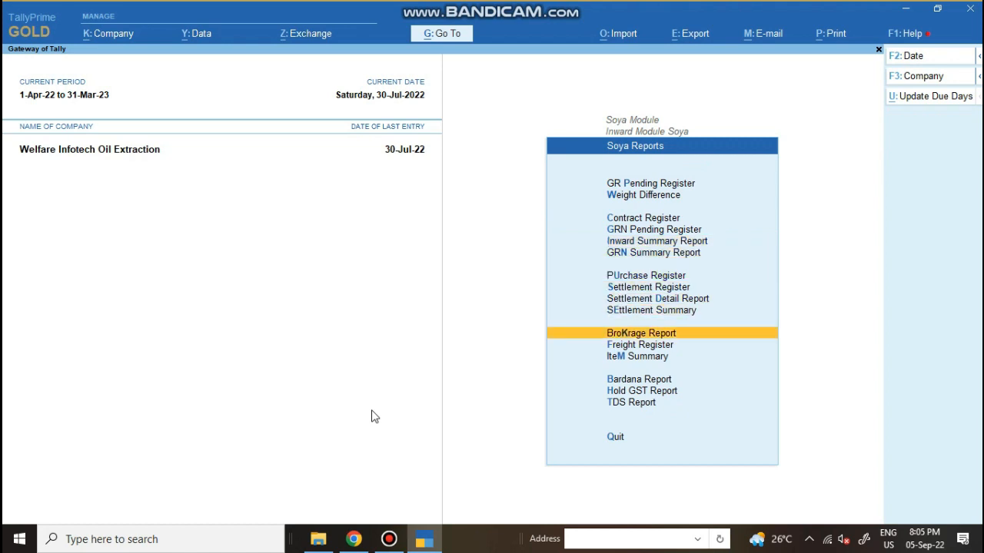
{"action": "key", "text": "Return"}
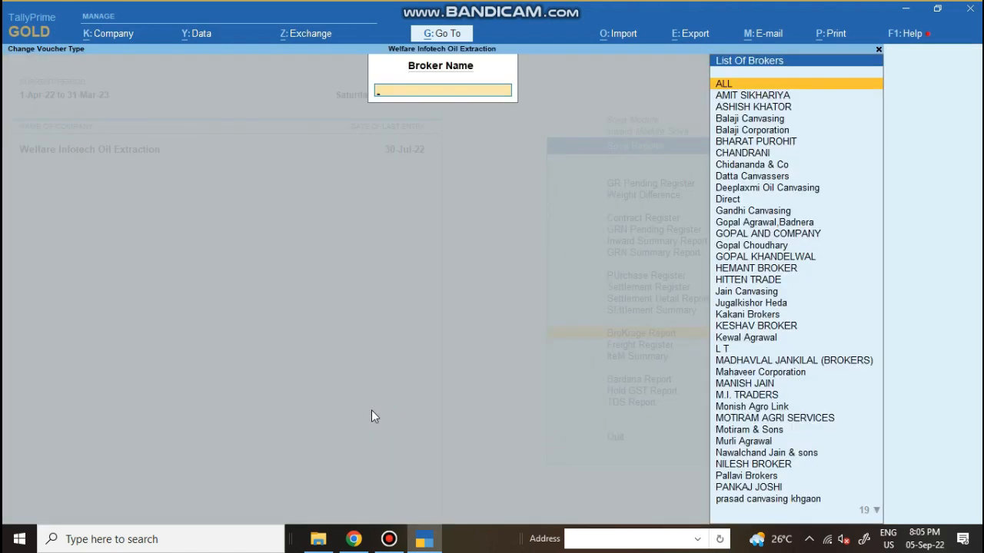
{"action": "key", "text": "Escape"}
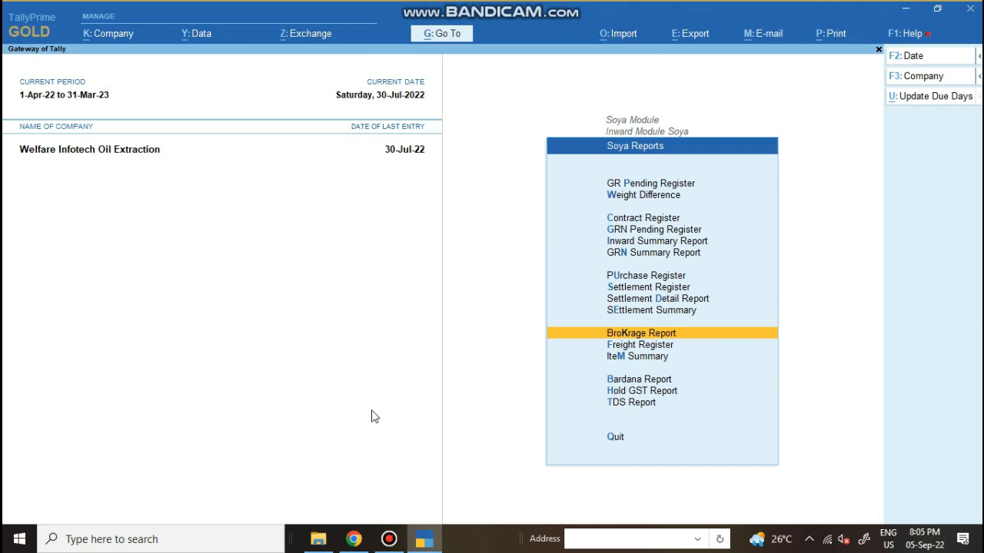
{"action": "key", "text": "Down"}
{"action": "key", "text": "Down"}
{"action": "key", "text": "Down"}
{"action": "key", "text": "Down"}
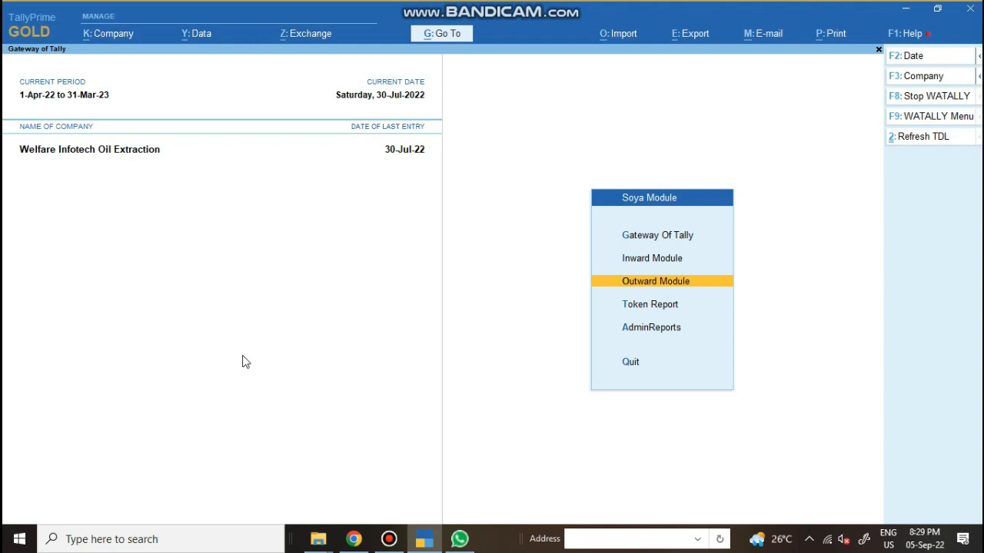
Browse the Outward Module entries from Token Entry through Gate Out to Sales Invoice
{"action": "key", "text": "Return"}
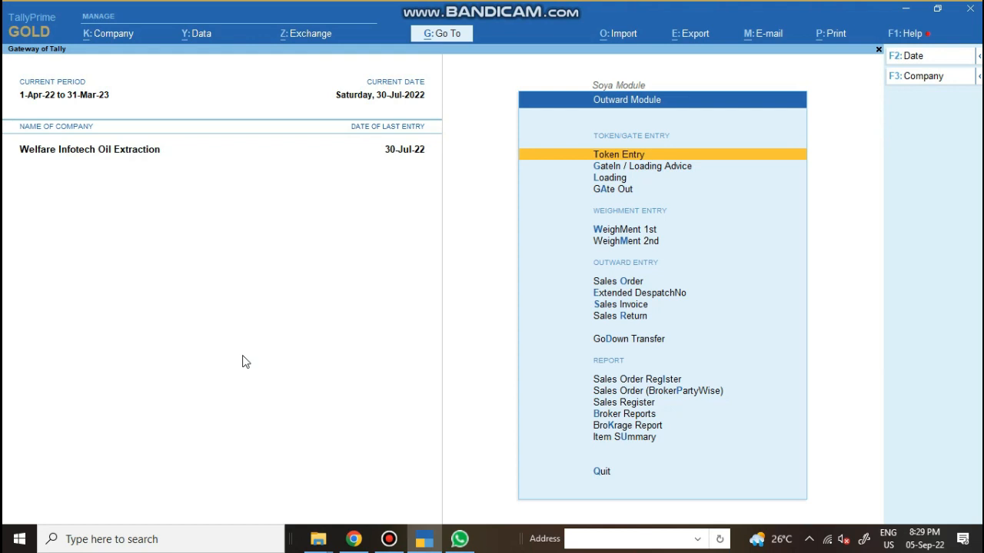
{"action": "key", "text": "Down"}
{"action": "key", "text": "Down"}
{"action": "key", "text": "Down"}
{"action": "key", "text": "Down"}
{"action": "key", "text": "Down"}
{"action": "key", "text": "Down"}
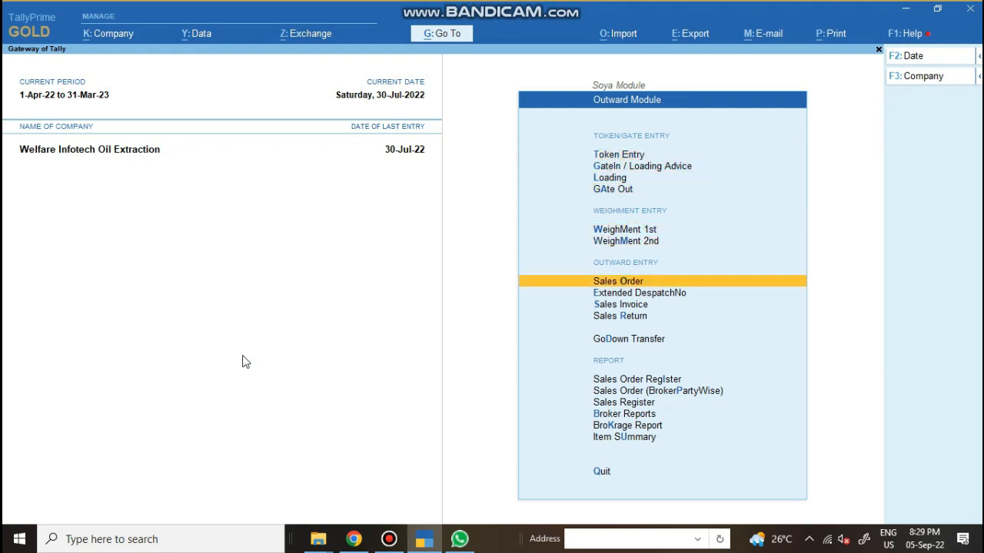
{"action": "key", "text": "Up"}
{"action": "key", "text": "Up"}
{"action": "key", "text": "Up"}
{"action": "key", "text": "Up"}
{"action": "key", "text": "Up"}
{"action": "key", "text": "Up"}
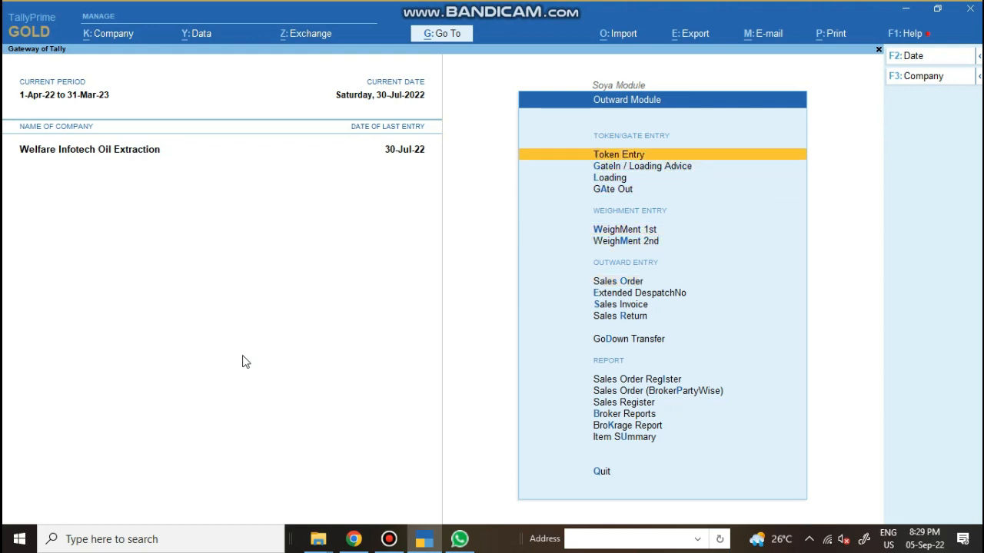
{"action": "key", "text": "Down"}
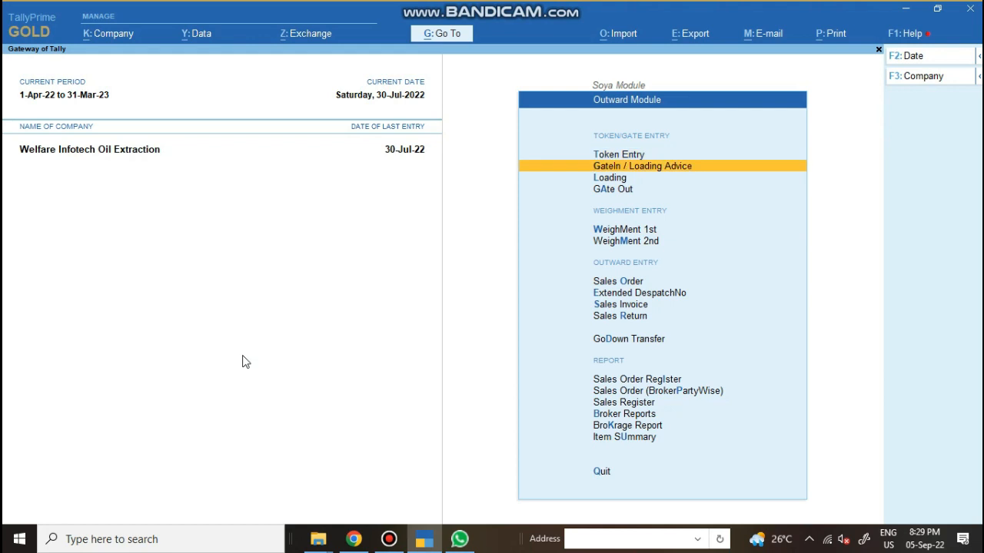
{"action": "key", "text": "Down"}
{"action": "key", "text": "Down"}
{"action": "key", "text": "Down"}
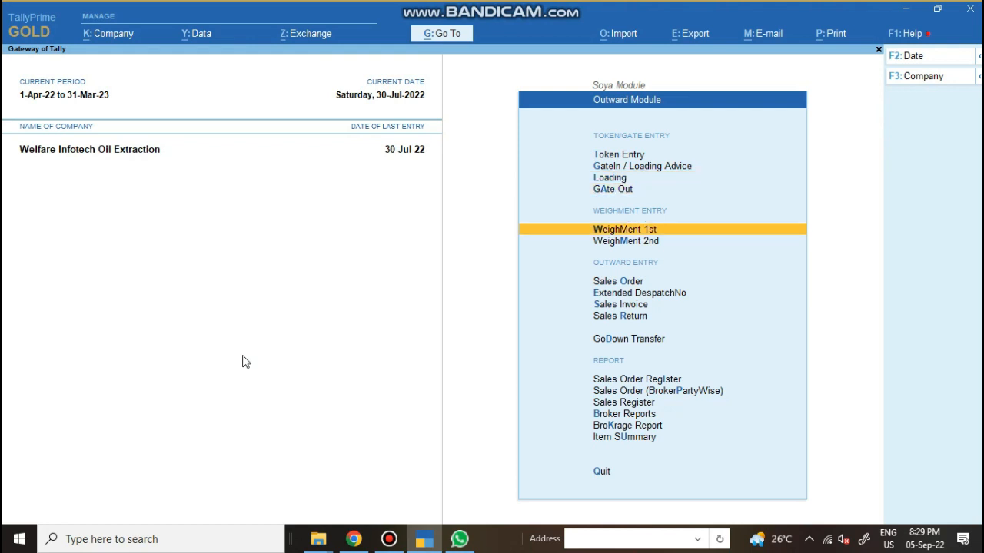
{"action": "key", "text": "Up"}
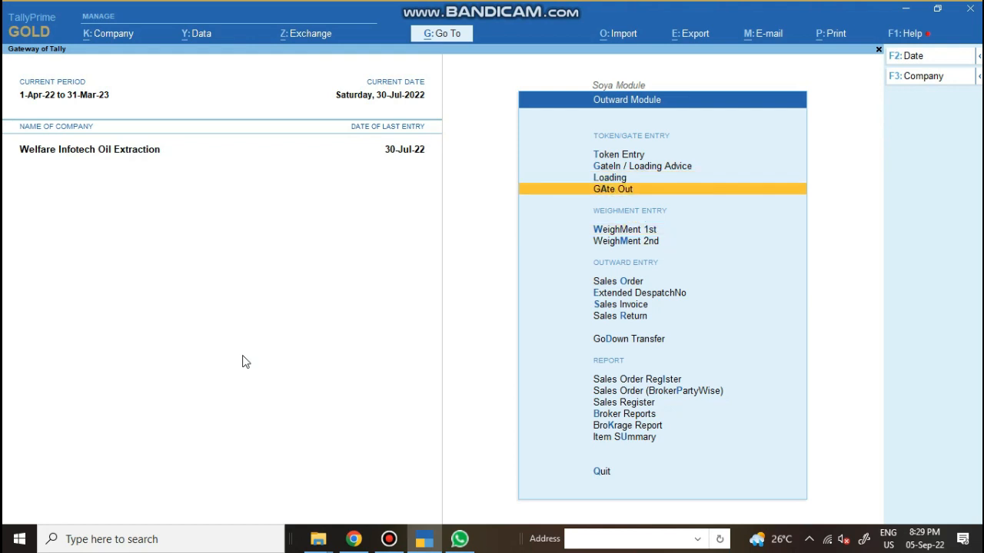
{"action": "key", "text": "Up"}
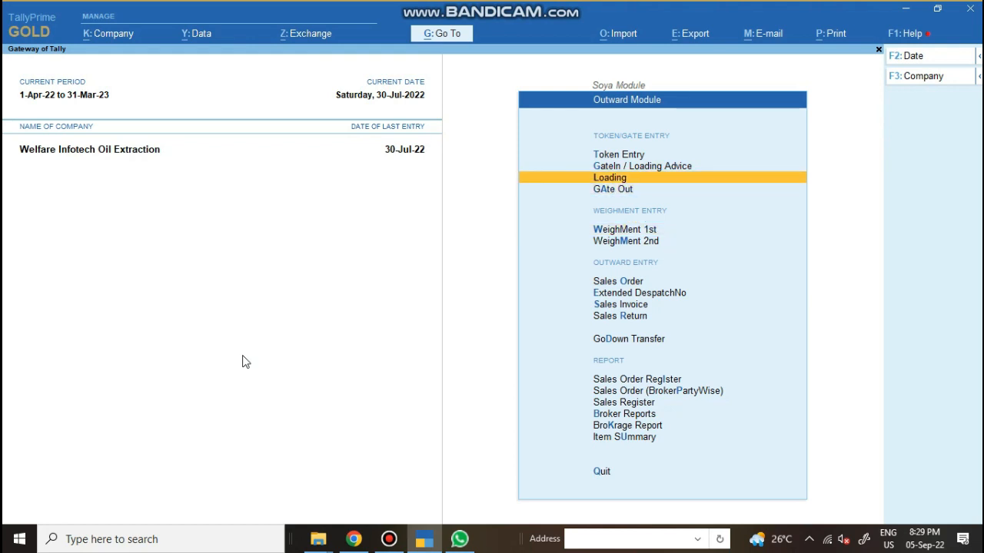
{"action": "key", "text": "Down"}
{"action": "key", "text": "Down"}
{"action": "key", "text": "Down"}
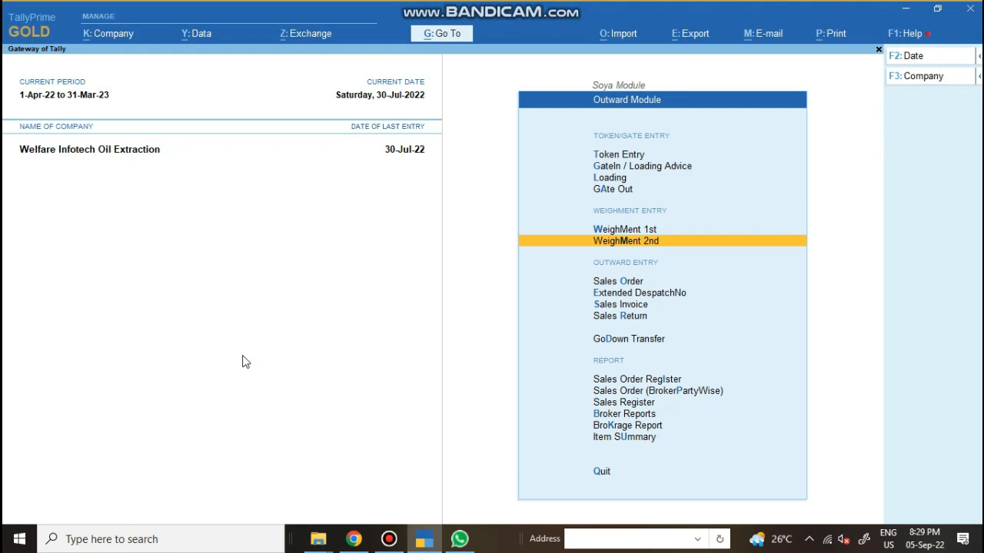
{"action": "key", "text": "Up"}
{"action": "key", "text": "Up"}
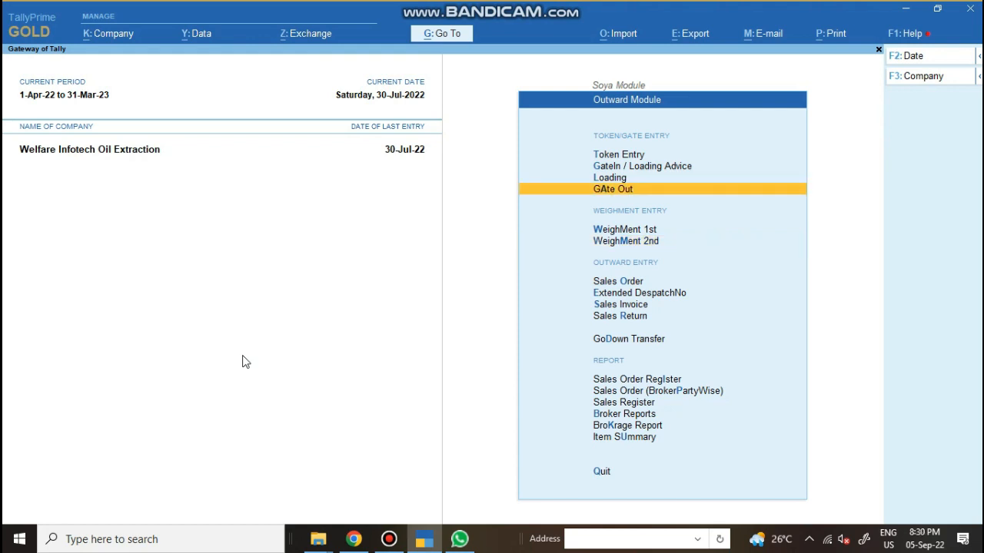
{"action": "key", "text": "Down"}
{"action": "key", "text": "Down"}
{"action": "key", "text": "Down"}
{"action": "key", "text": "Down"}
{"action": "key", "text": "Down"}
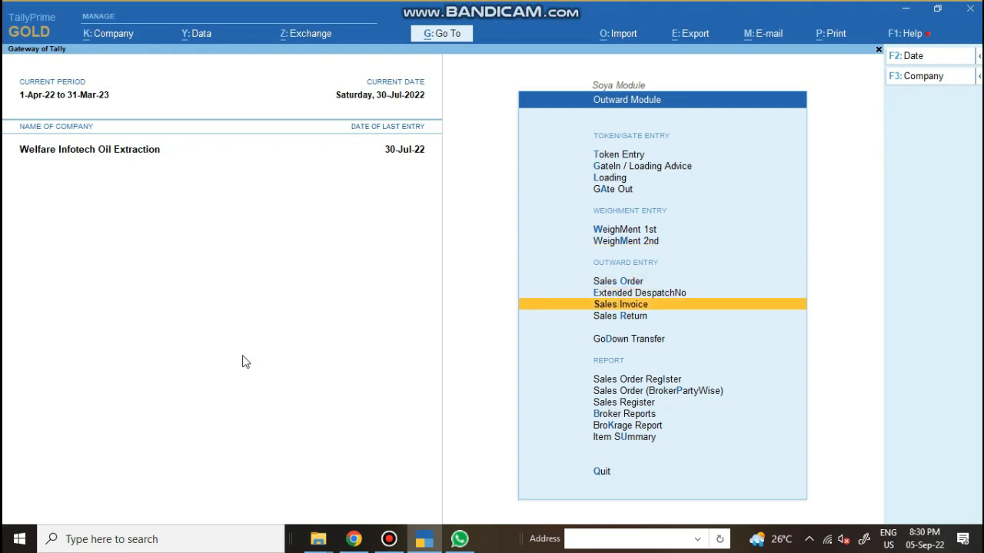
{"action": "key", "text": "Down"}
{"action": "key", "text": "Down"}
{"action": "key", "text": "Down"}
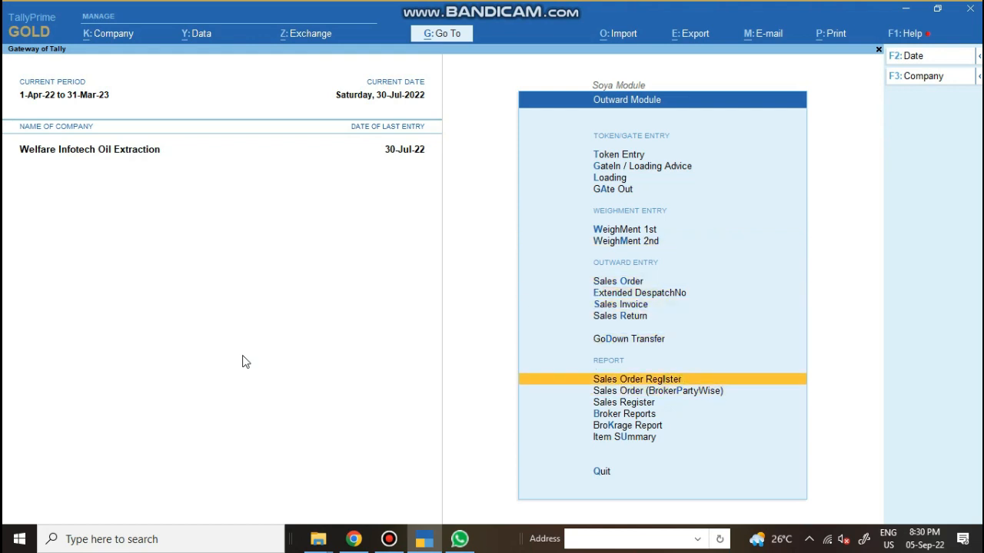
View the Sales Order Register submenu, step through Sales Register and Broker Reports, then exit
{"action": "key", "text": "Return"}
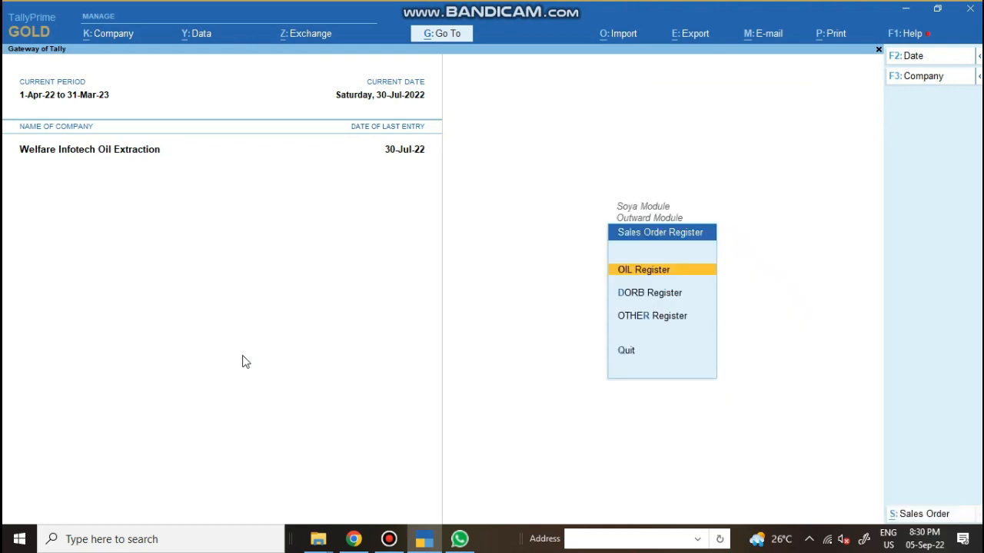
{"action": "key", "text": "Escape"}
{"action": "key", "text": "Down"}
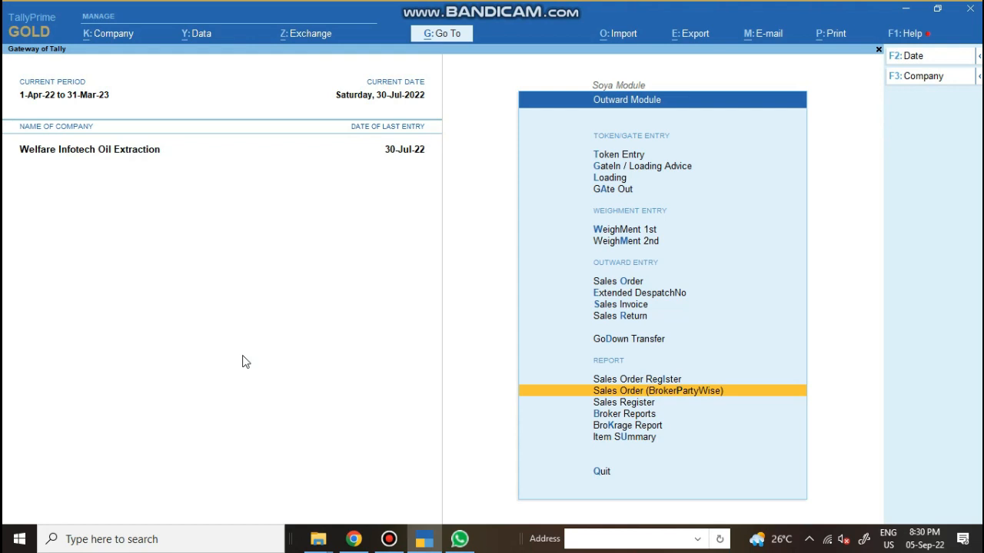
{"action": "key", "text": "Down"}
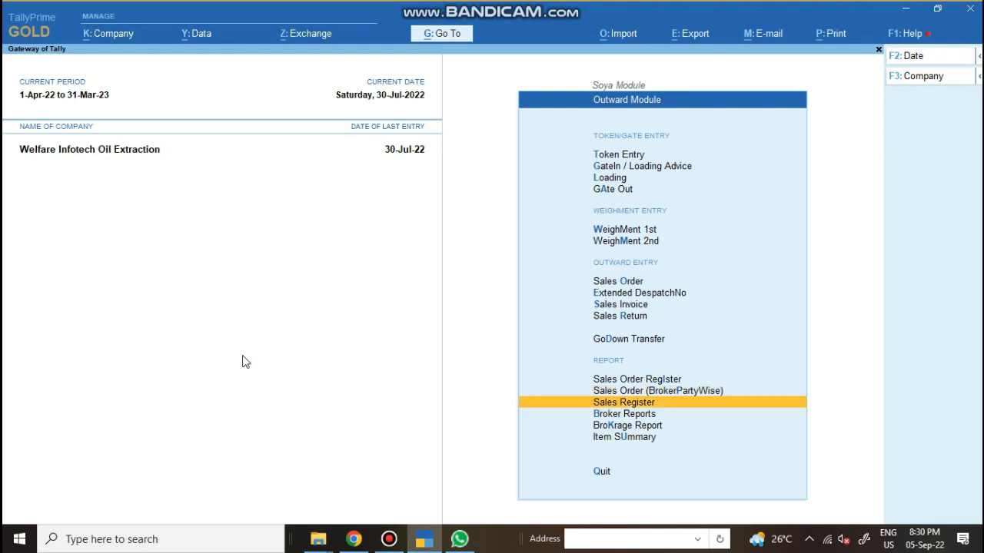
{"action": "key", "text": "Down"}
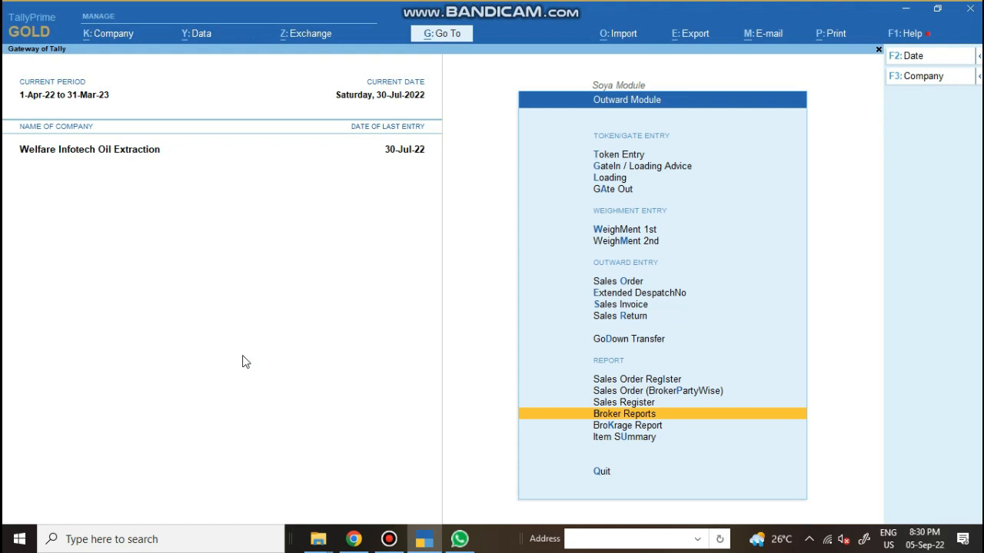
{"action": "key", "text": "Escape"}
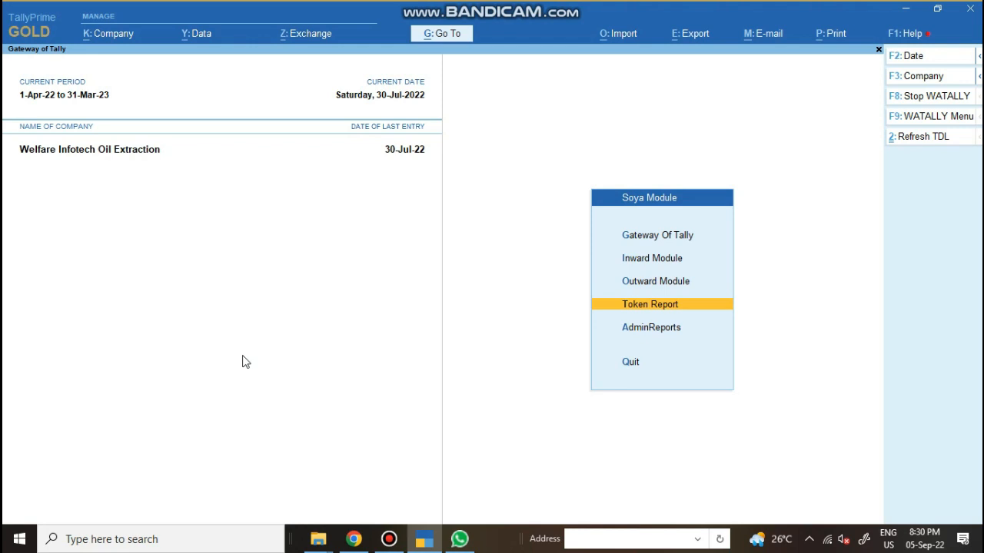
View the Token In and Token Out Registers, then open the Weightment Register
{"action": "key", "text": "Return"}
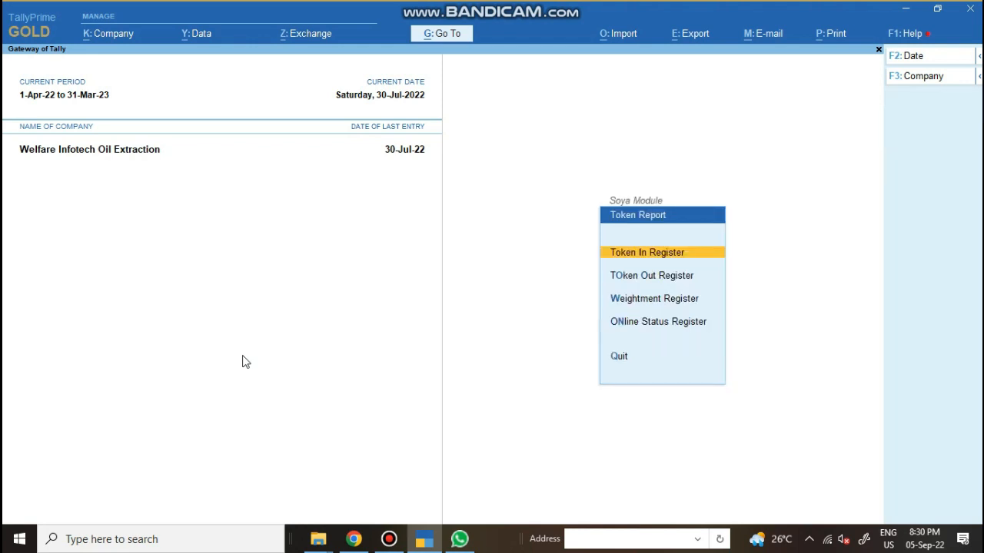
{"action": "key", "text": "Return"}
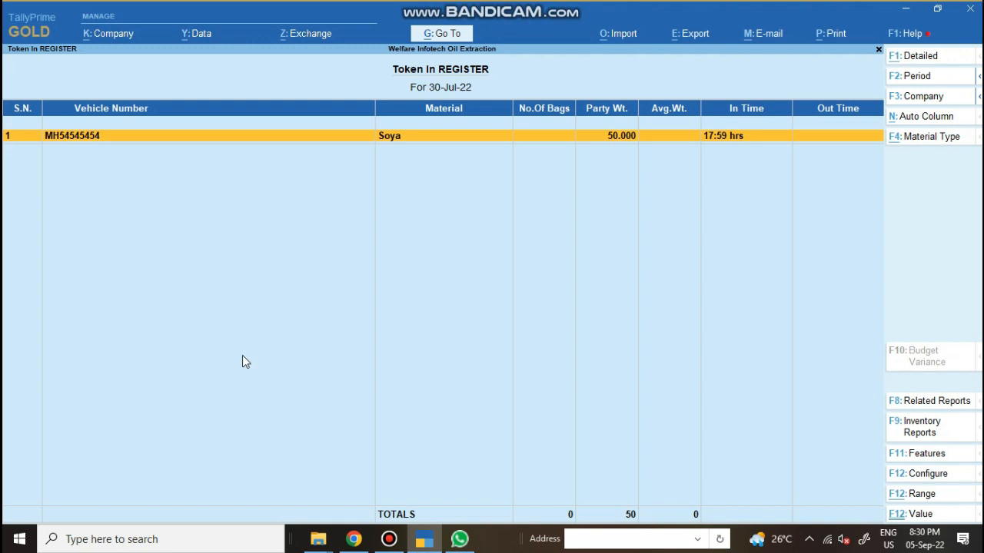
{"action": "key", "text": "Escape"}
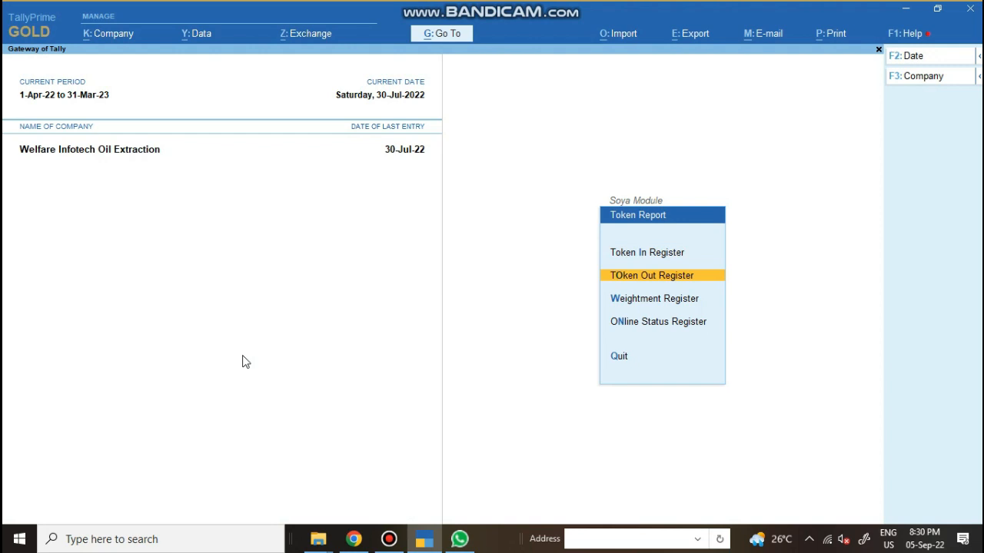
{"action": "key", "text": "Return"}
{"action": "key", "text": "Escape"}
{"action": "key", "text": "Down"}
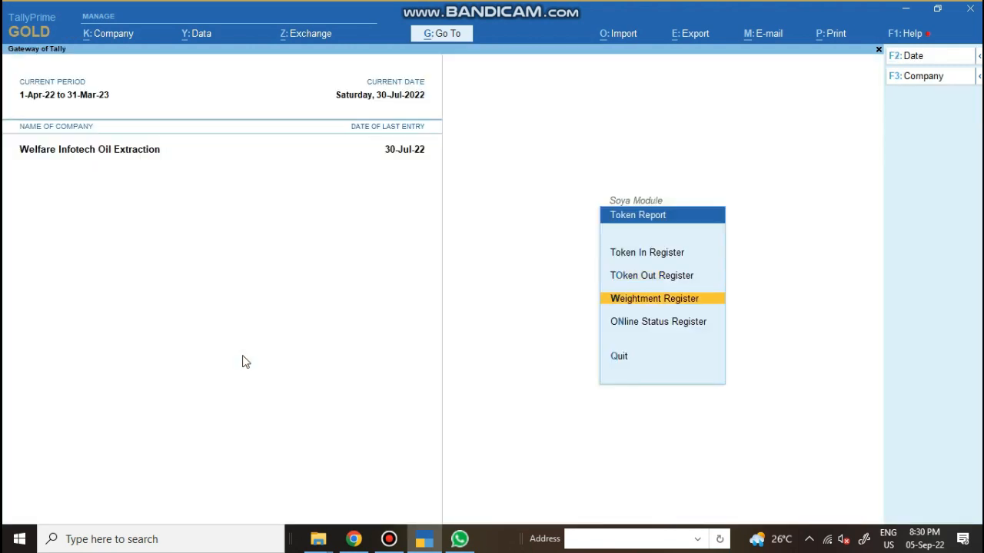
{"action": "key", "text": "Return"}
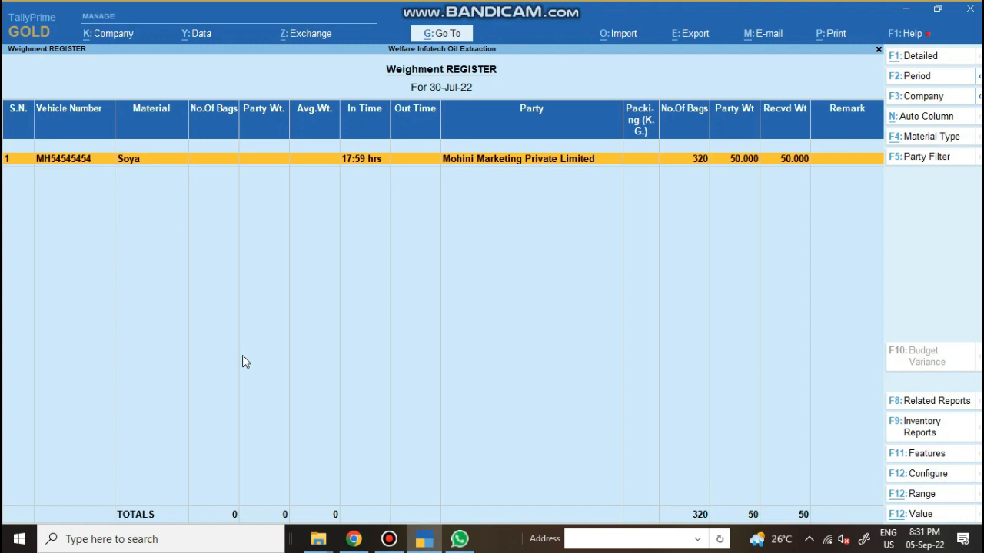
View the Online Status of Vehicle report for 29-30 Jul-22, then back to Soya Module
{"action": "key", "text": "Escape"}
{"action": "key", "text": "Down"}
{"action": "key", "text": "Return"}
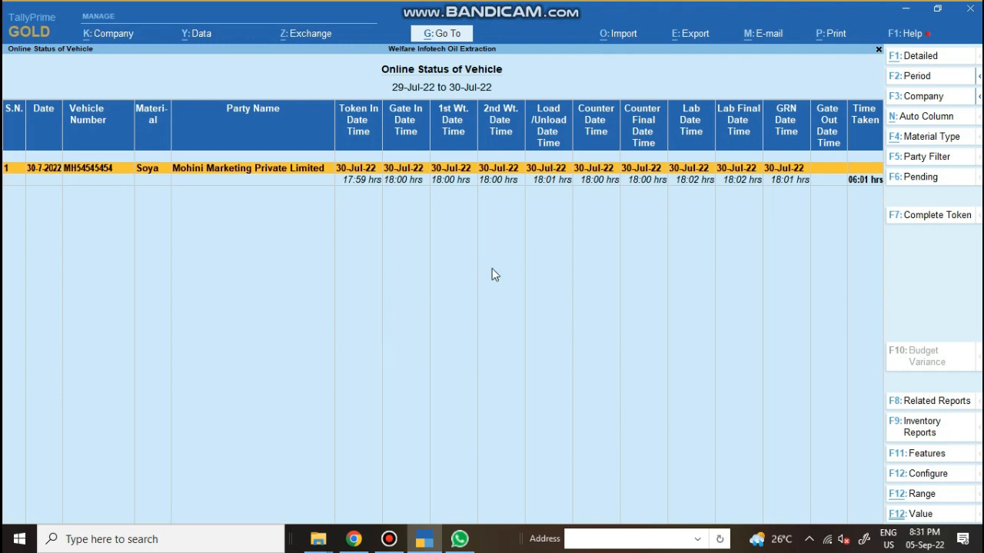
{"action": "key", "text": "Escape"}
{"action": "key", "text": "Escape"}
{"action": "key", "text": "Escape"}
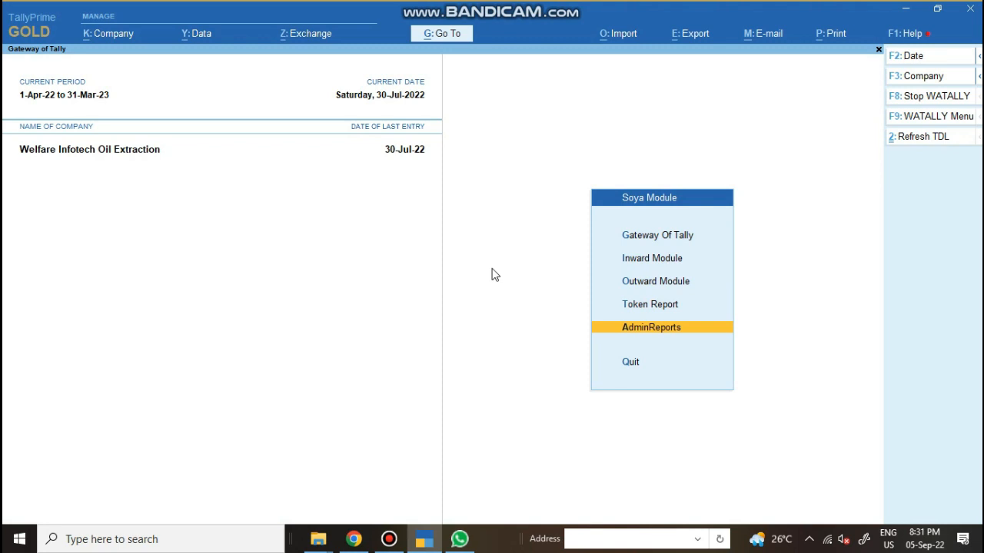
Open the Admin Report menu from the Soya Module menu
{"action": "key", "text": "Return"}
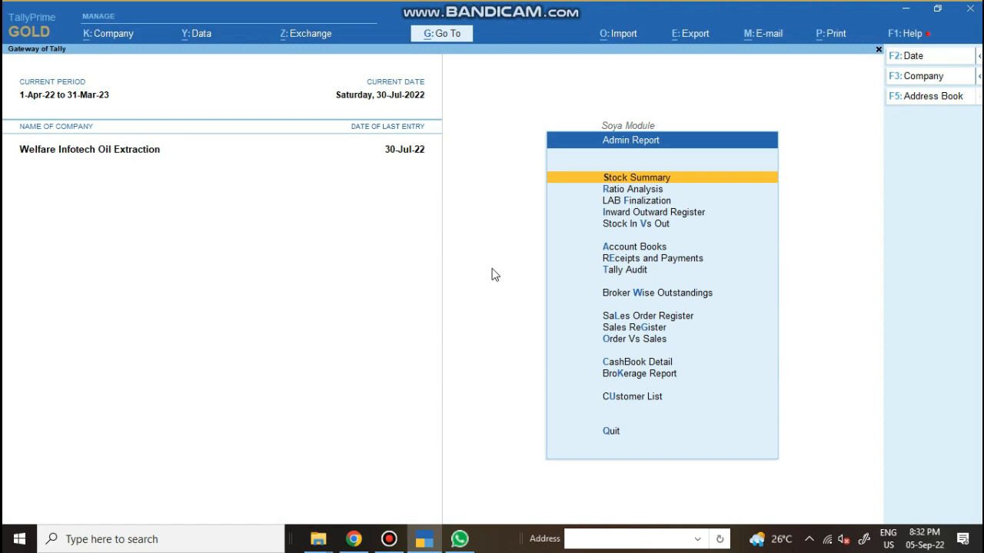
Open BK INDUSTRIES' ledger vouchers and the 4-Jul-22 settlement voucher SR/22-23/342 for alteration
{"action": "key", "text": "Escape"}
{"action": "key", "text": "Escape"}
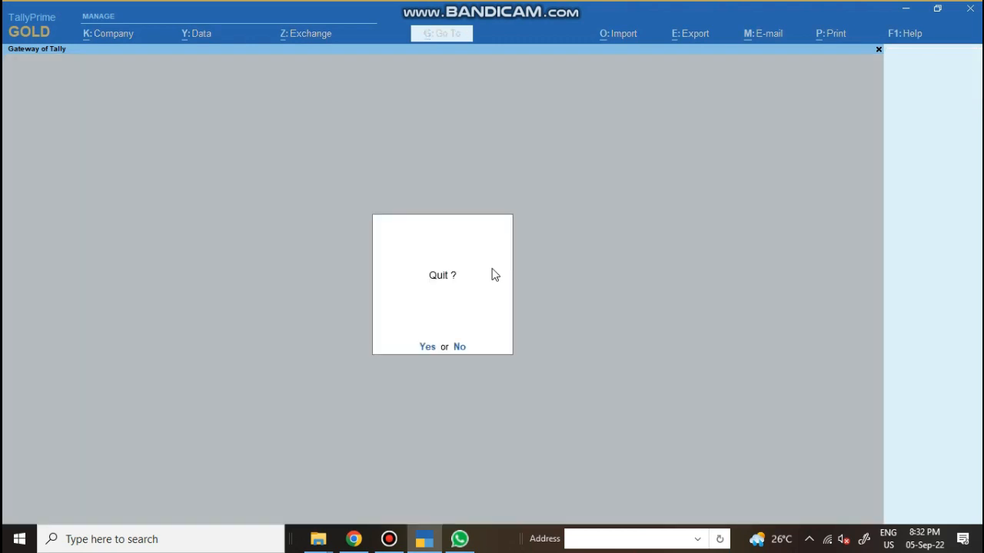
{"action": "key", "text": "Escape"}
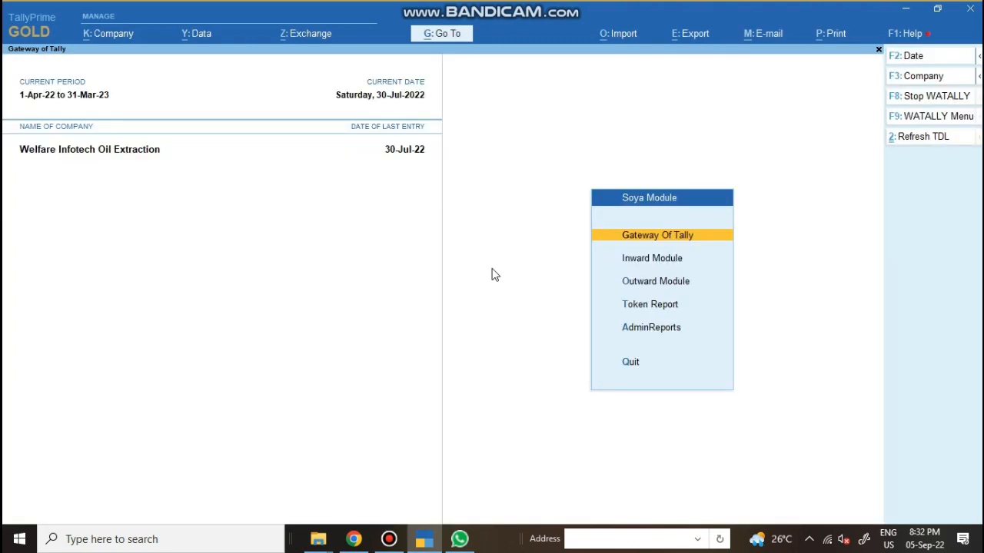
{"action": "key", "text": "Return"}
{"action": "type", "text": "dalBk"}
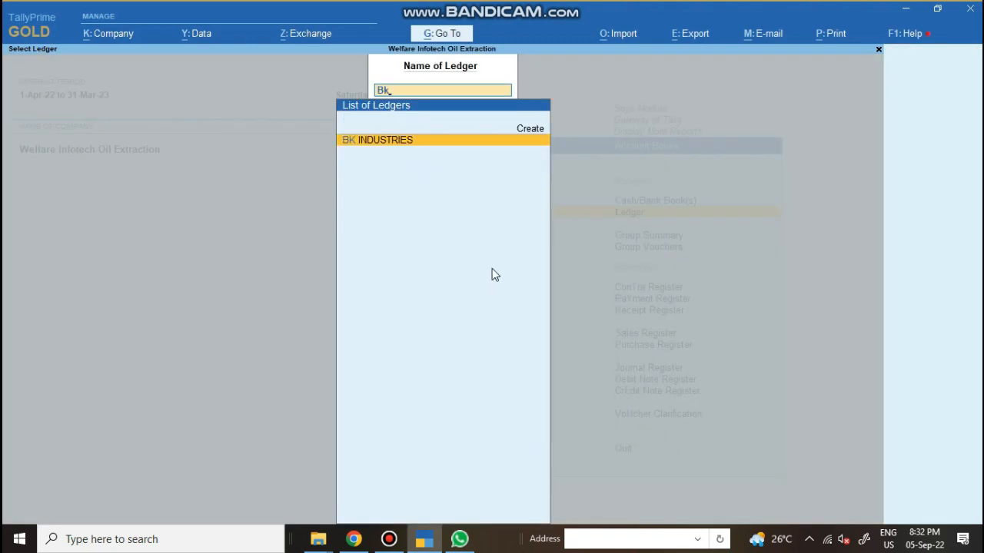
{"action": "key", "text": "Return"}
{"action": "key", "text": "Down"}
{"action": "key", "text": "Down"}
{"action": "key", "text": "Down"}
{"action": "key", "text": "Down"}
{"action": "key", "text": "Down"}
{"action": "key", "text": "Down"}
{"action": "key", "text": "Down"}
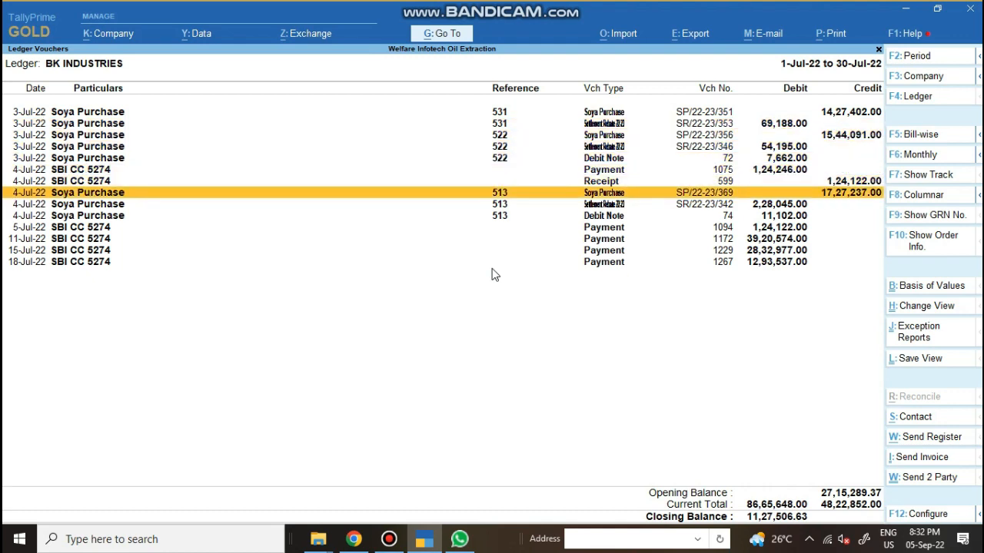
{"action": "key", "text": "Down"}
{"action": "key", "text": "Return"}
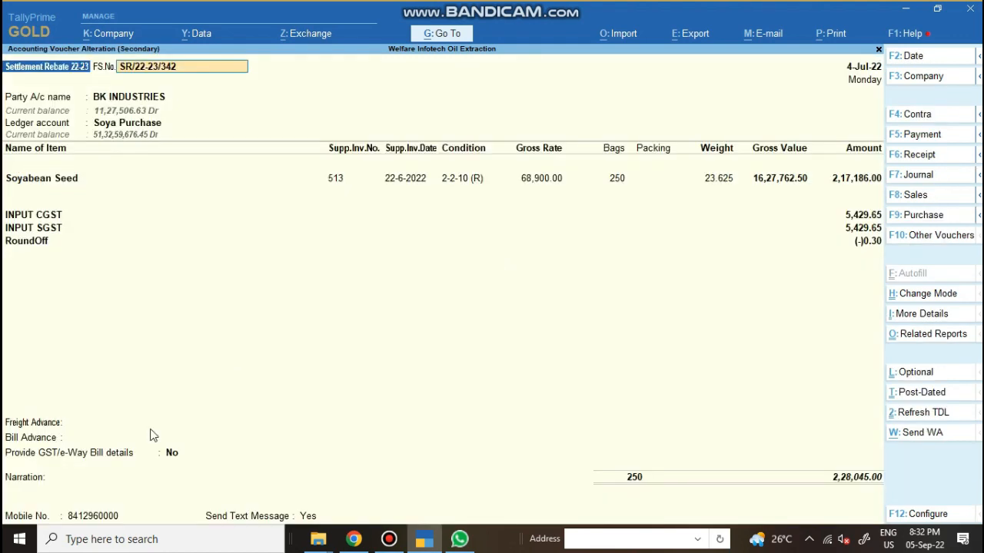
Replace the voucher's Mobile No. with a new number and save the voucher
{"action": "left_click", "coordinate": [90, 519]}
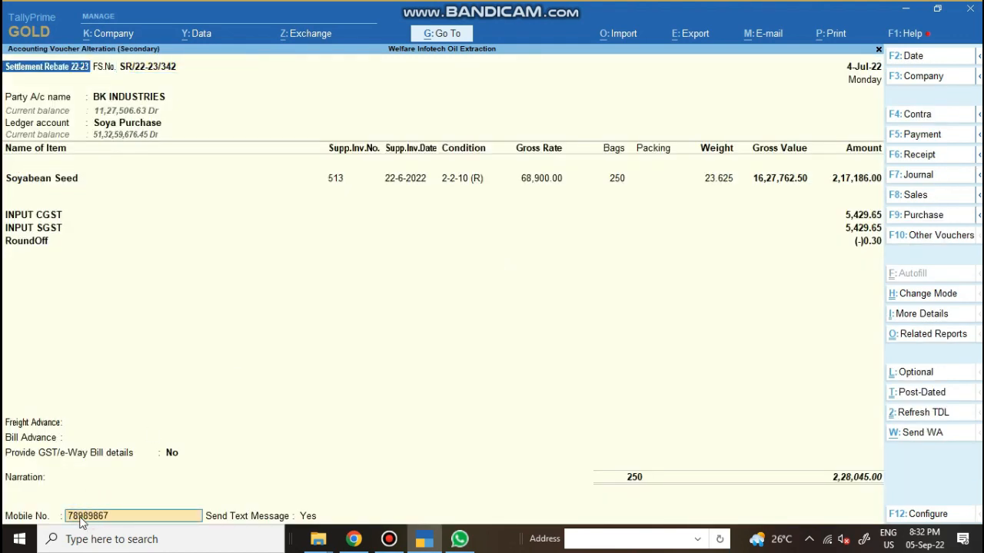
{"action": "key", "text": "Return"}
{"action": "left_click", "coordinate": [79, 516]}
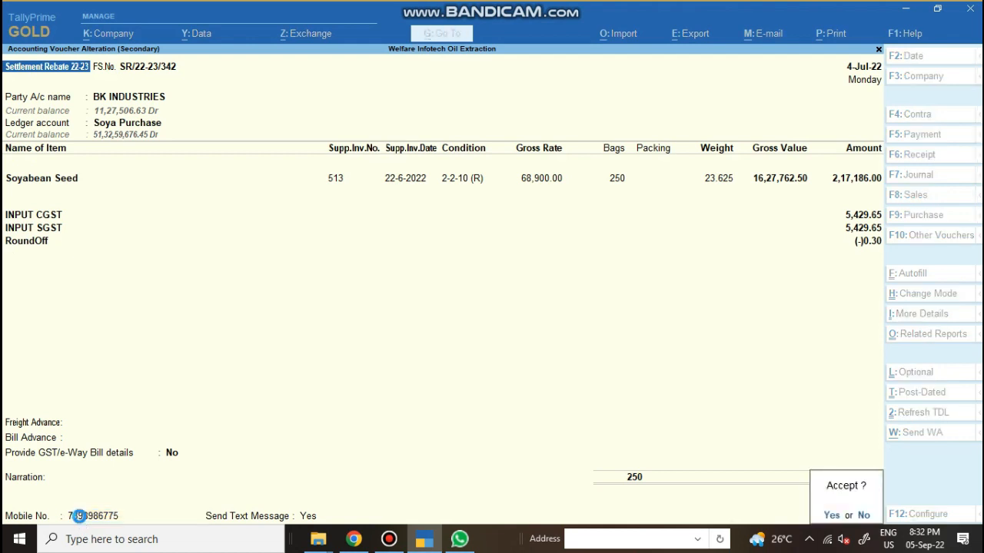
{"action": "key", "text": "Return"}
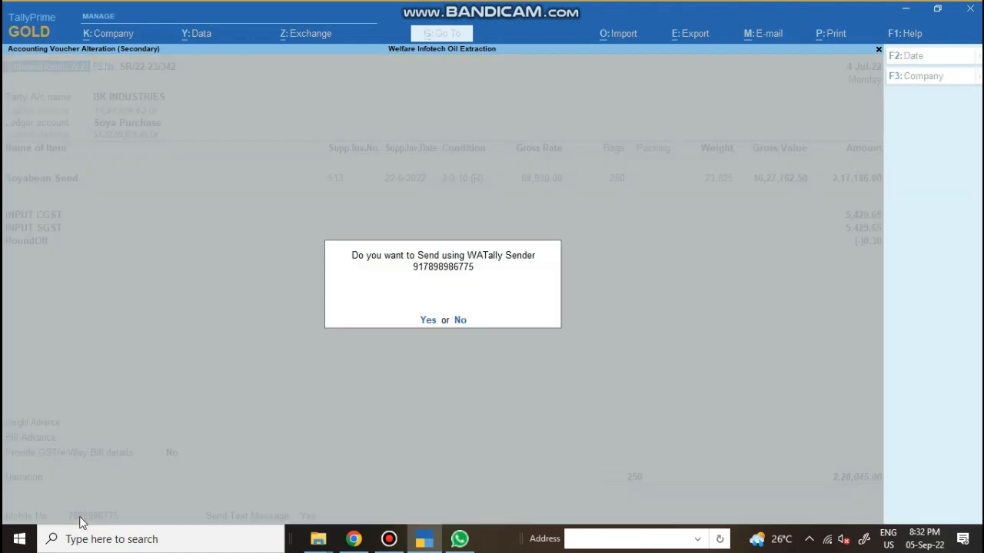
Send the debit note via WATally Sender and download the Settlement Rebate PDF in WhatsApp
{"action": "key", "text": "Return"}
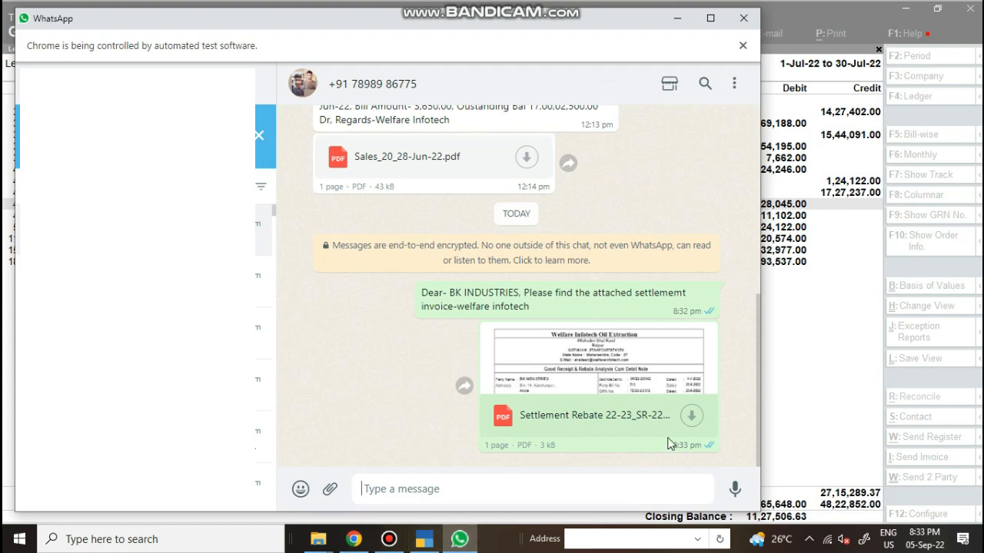
{"action": "left_click", "coordinate": [691, 416]}
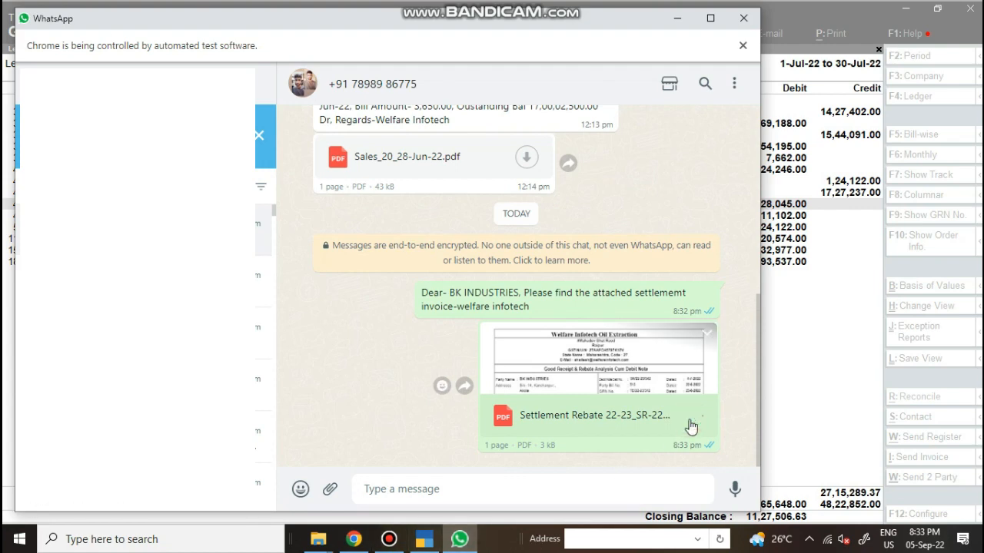
{"action": "left_click", "coordinate": [167, 492]}
Reveal the downloaded Settlement Rebate 22-23_SR-22-23-342_4-Jul-22 PDF in Downloads and open it
{"action": "left_click", "coordinate": [289, 442]}
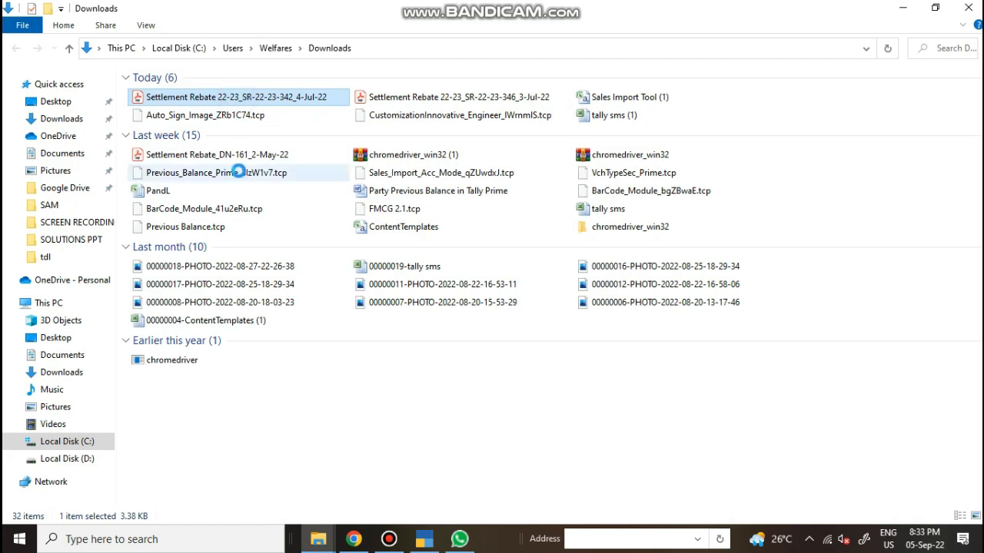
{"action": "key", "text": "Return"}
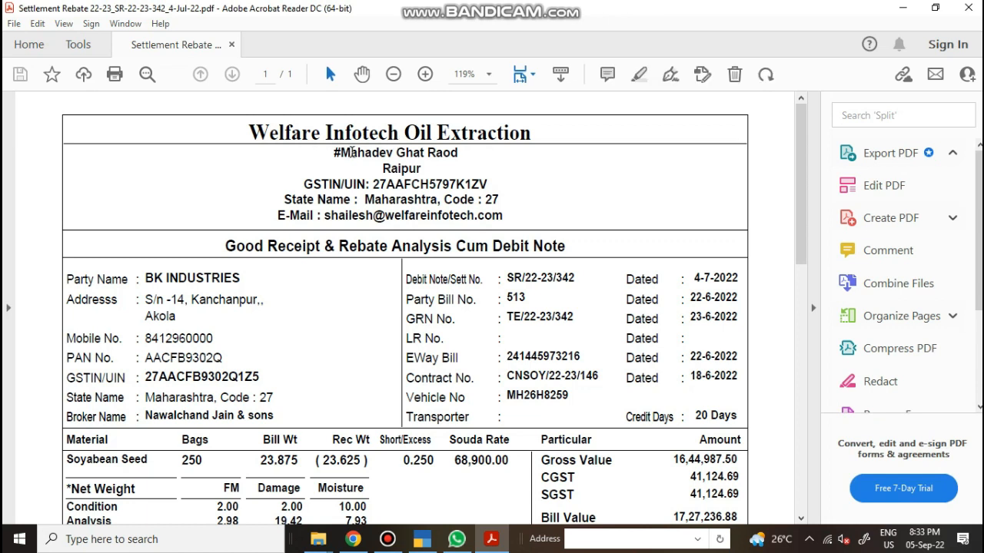
Read through the settlement debit note PDF in Acrobat Reader, then close it
{"action": "scroll", "coordinate": [383, 189], "scroll_direction": "down", "scroll_amount": 3}
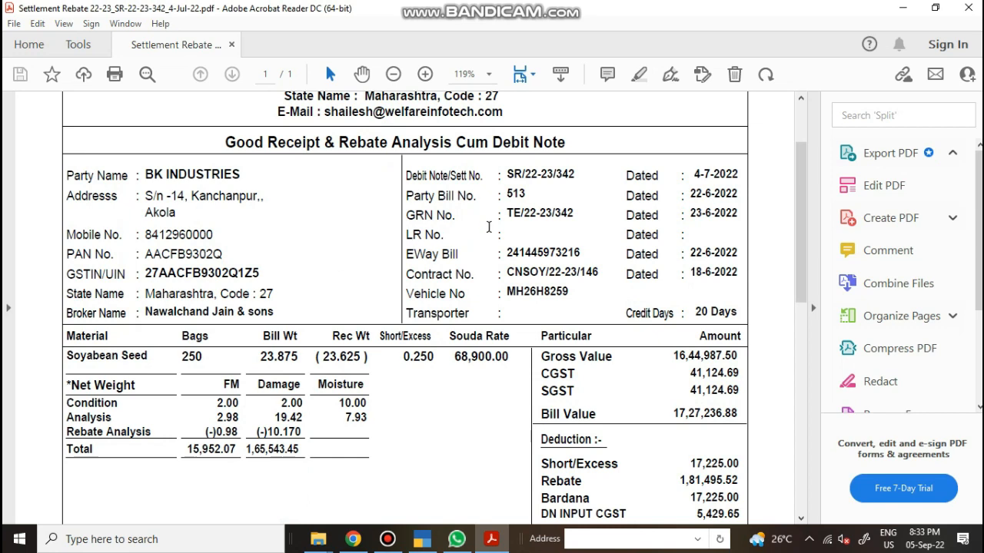
{"action": "scroll", "coordinate": [488, 228], "scroll_direction": "down", "scroll_amount": 4}
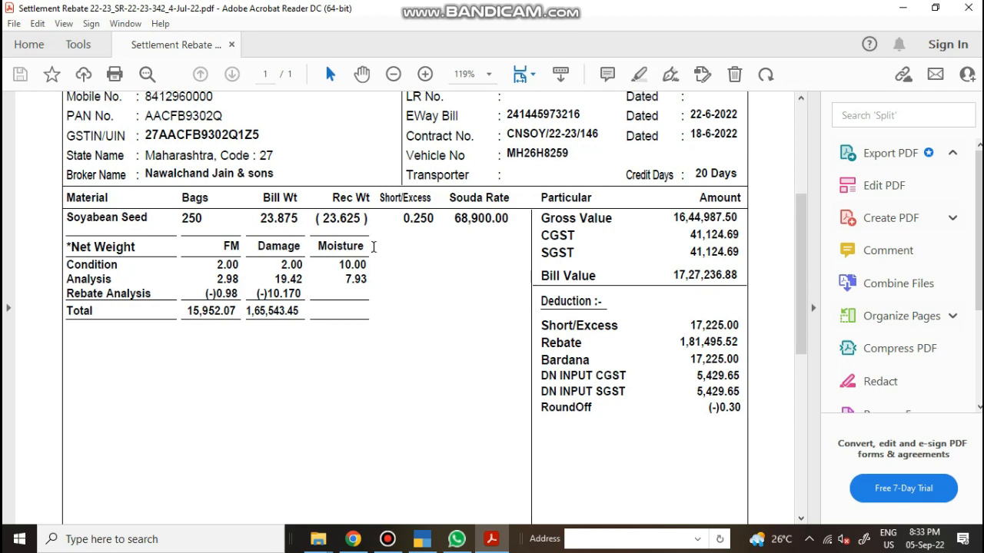
{"action": "scroll", "coordinate": [622, 277], "scroll_direction": "down", "scroll_amount": 2}
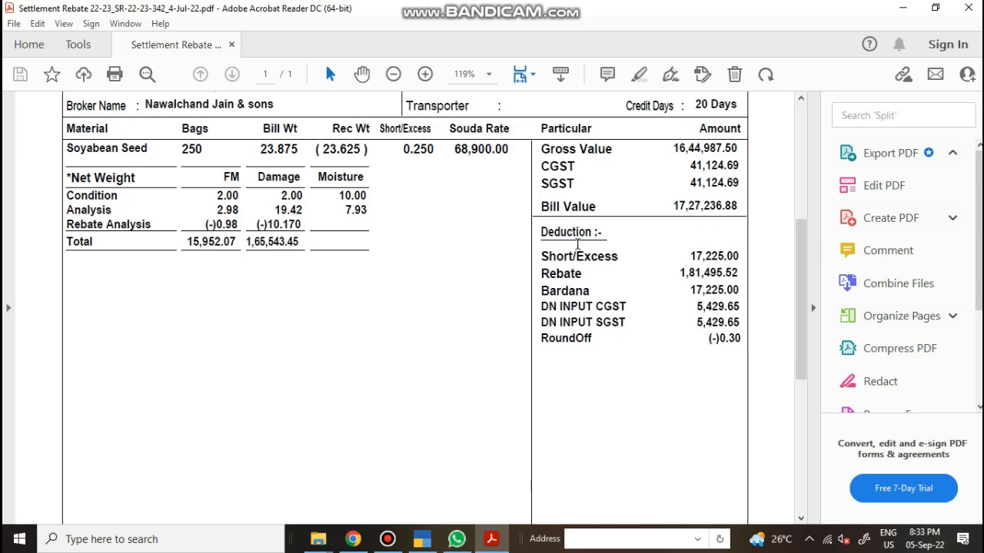
{"action": "scroll", "coordinate": [605, 295], "scroll_direction": "down", "scroll_amount": 8}
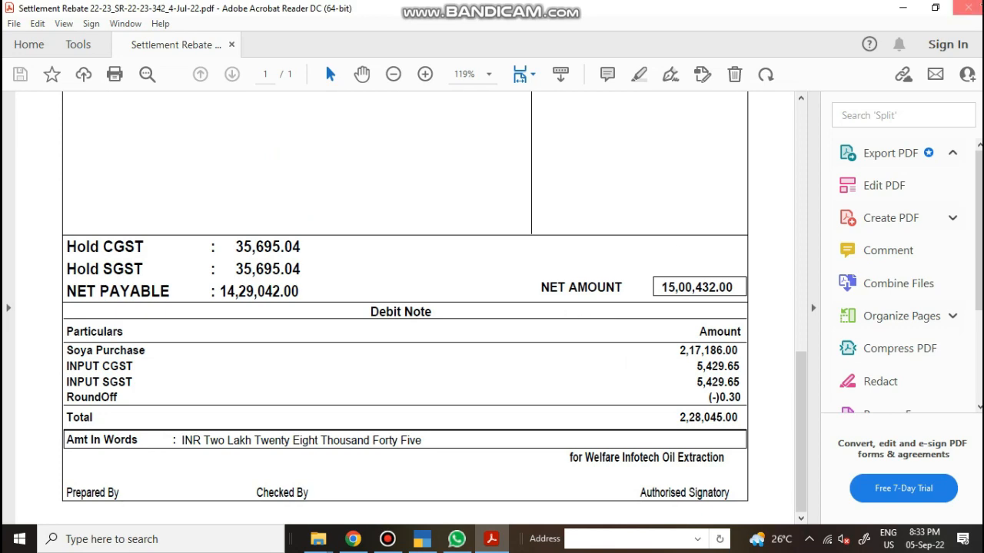
{"action": "left_click", "coordinate": [969, 8]}
Return to TallyPrime and close the BK INDUSTRIES ledger vouchers report
{"action": "left_click", "coordinate": [425, 536]}
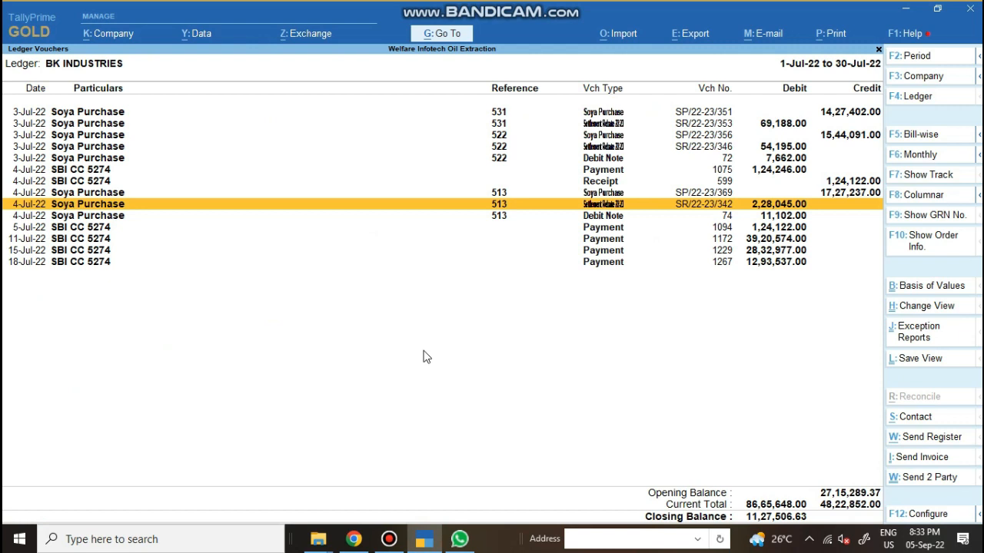
{"action": "key", "text": "Escape"}
{"action": "key", "text": "Escape"}
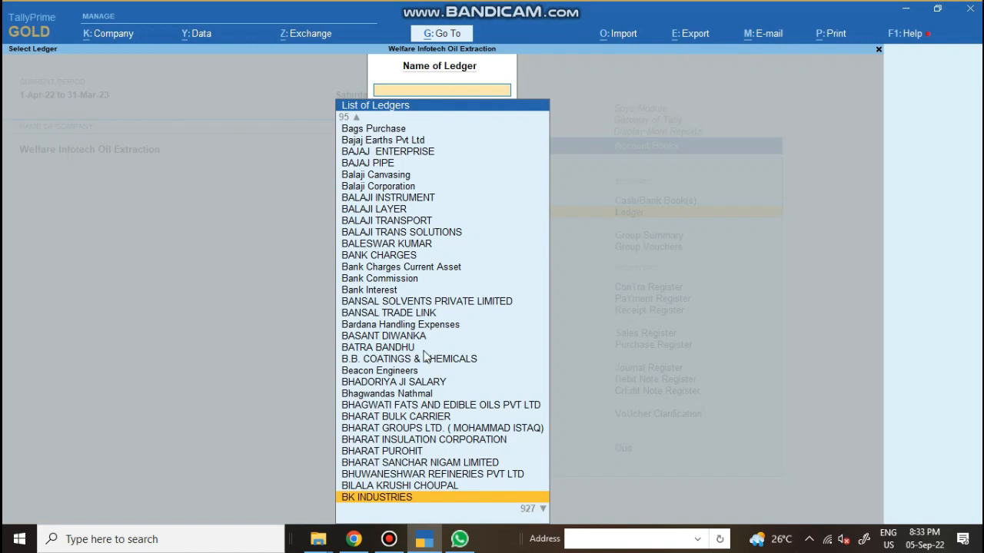
{"action": "key", "text": "Escape"}
{"action": "key", "text": "Escape"}
{"action": "key", "text": "Escape"}
{"action": "key", "text": "Escape"}
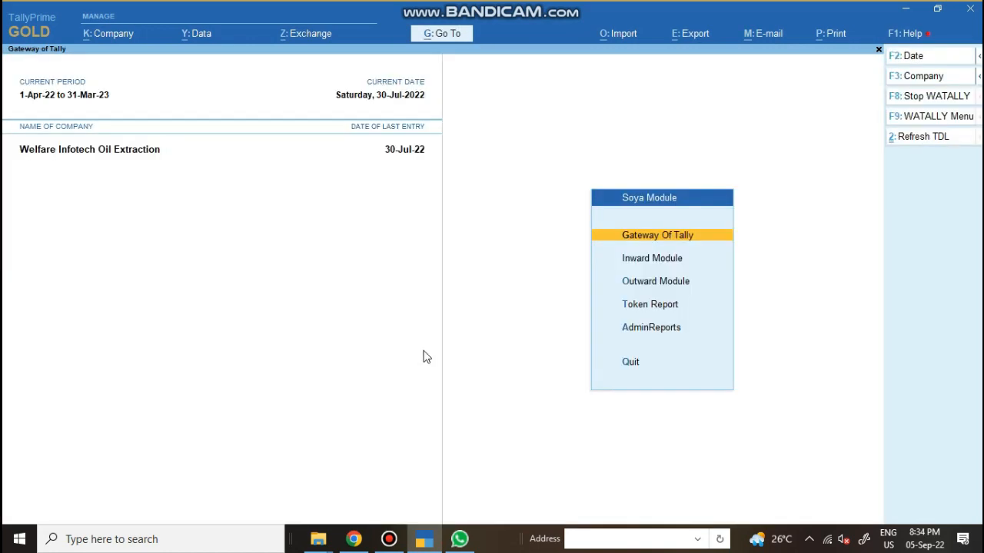